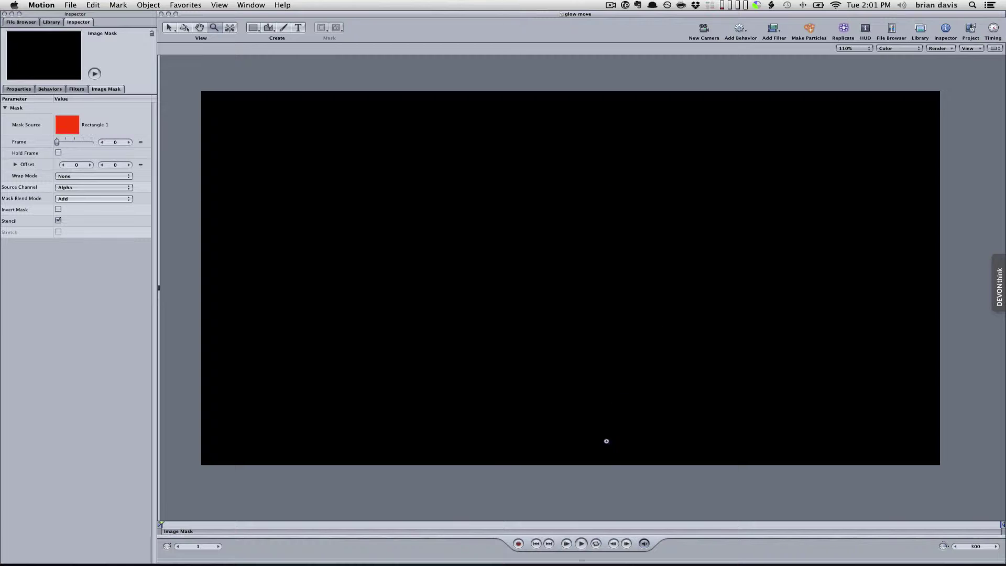
Play the finished logo reveal animation and return to the first frame.
click(582, 544)
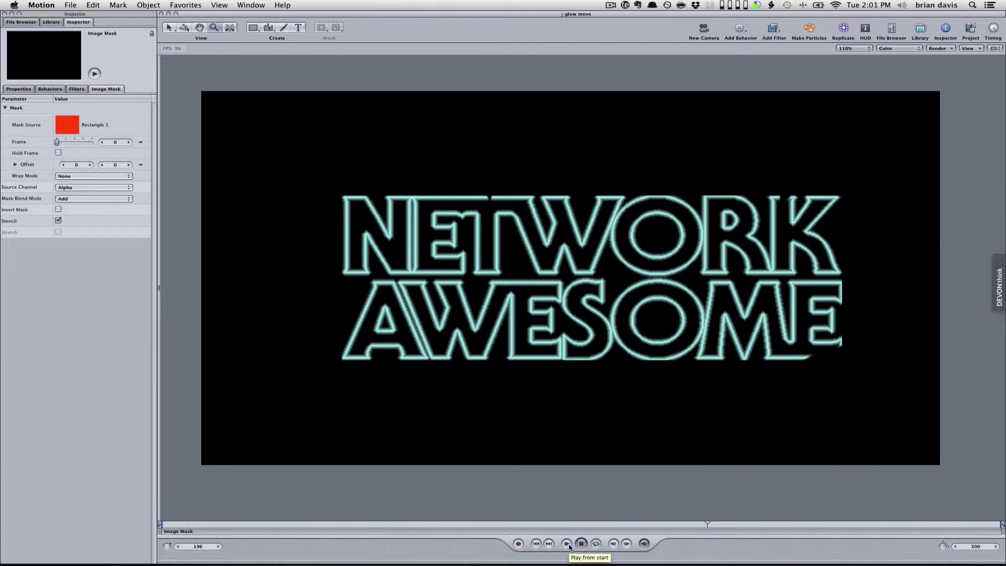
click(567, 544)
click(580, 544)
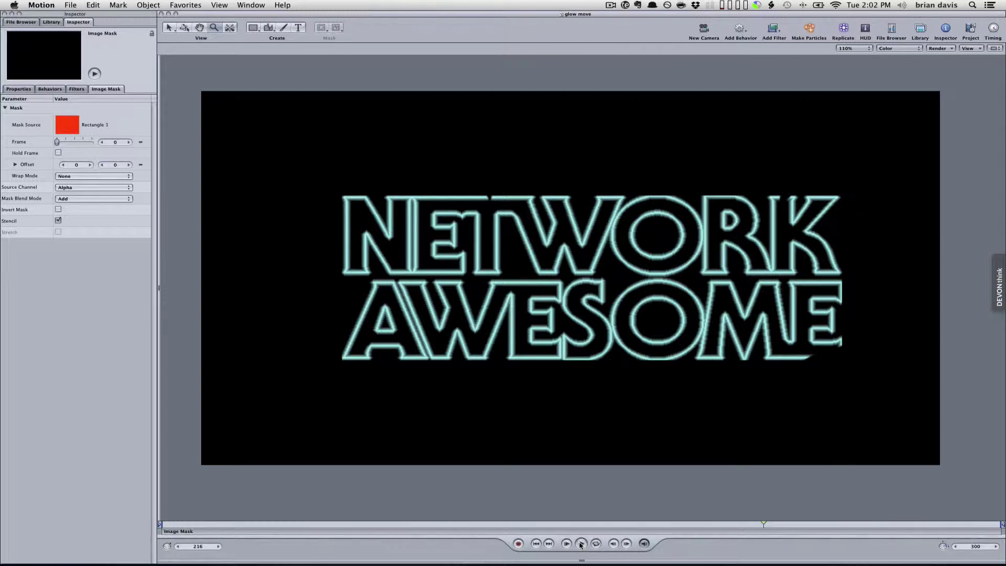
drag(511, 528, 190, 530)
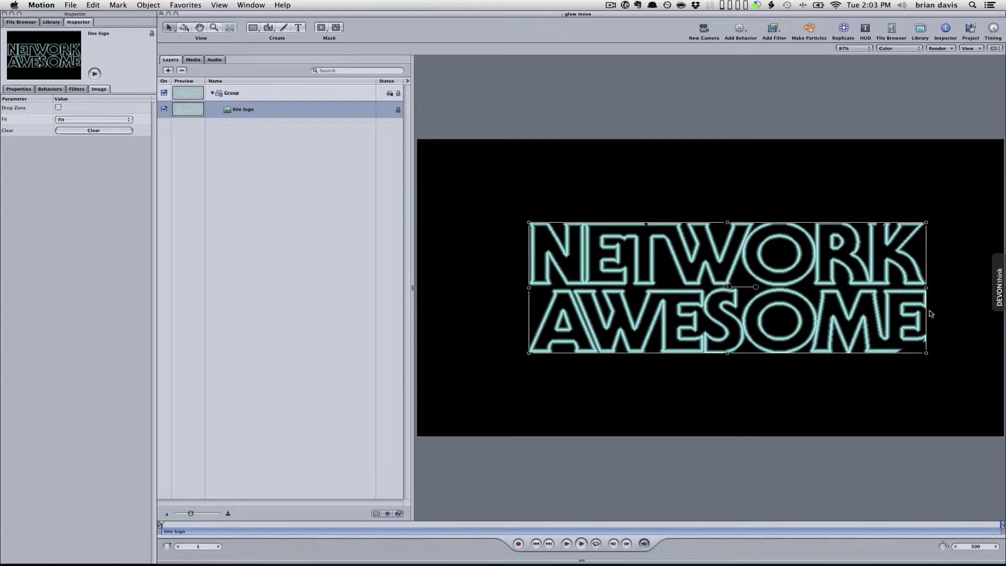
Draw a red rectangle that fully covers the NETWORK AWESOME logo and set its feather to 100.
click(252, 29)
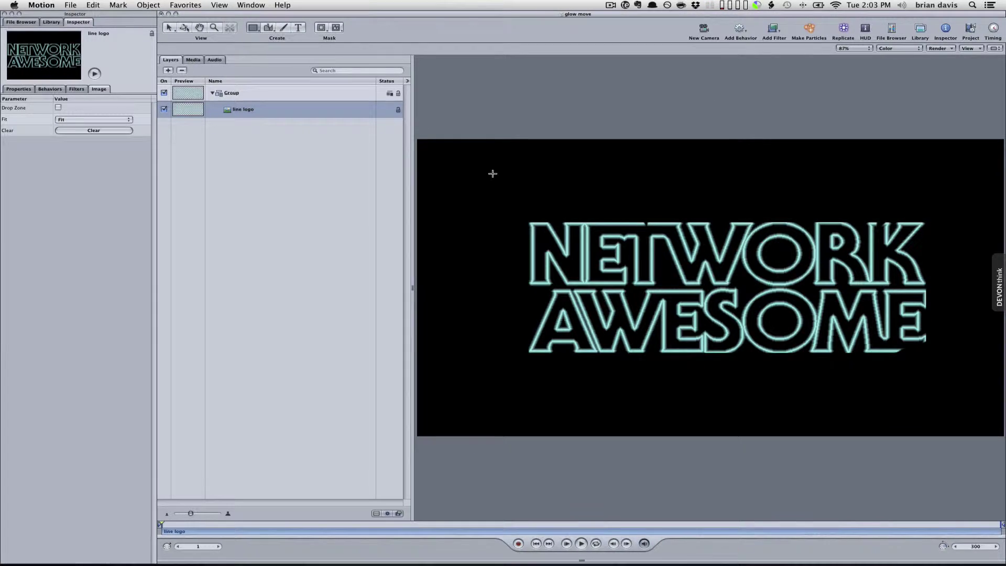
drag(507, 200, 963, 389)
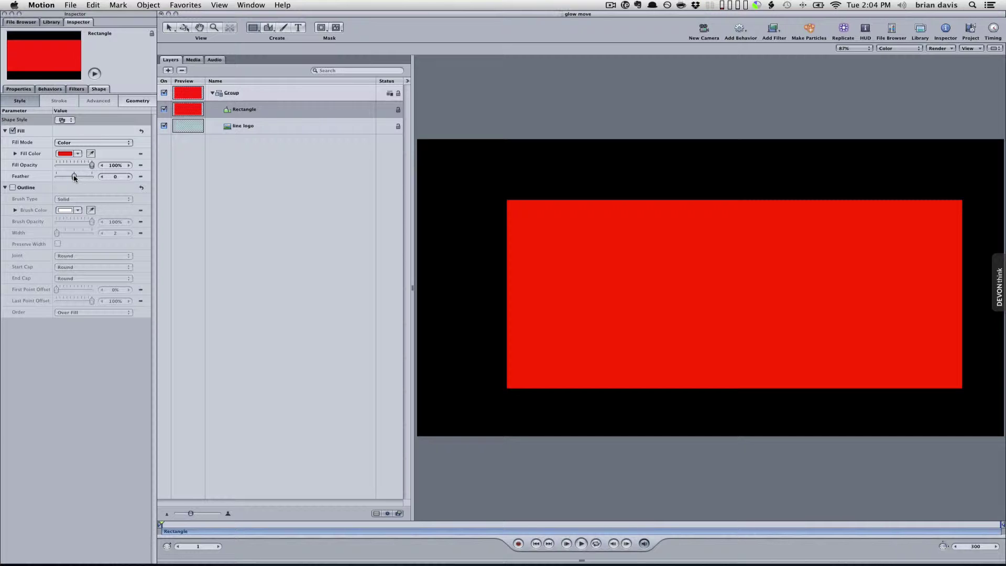
drag(75, 178, 95, 178)
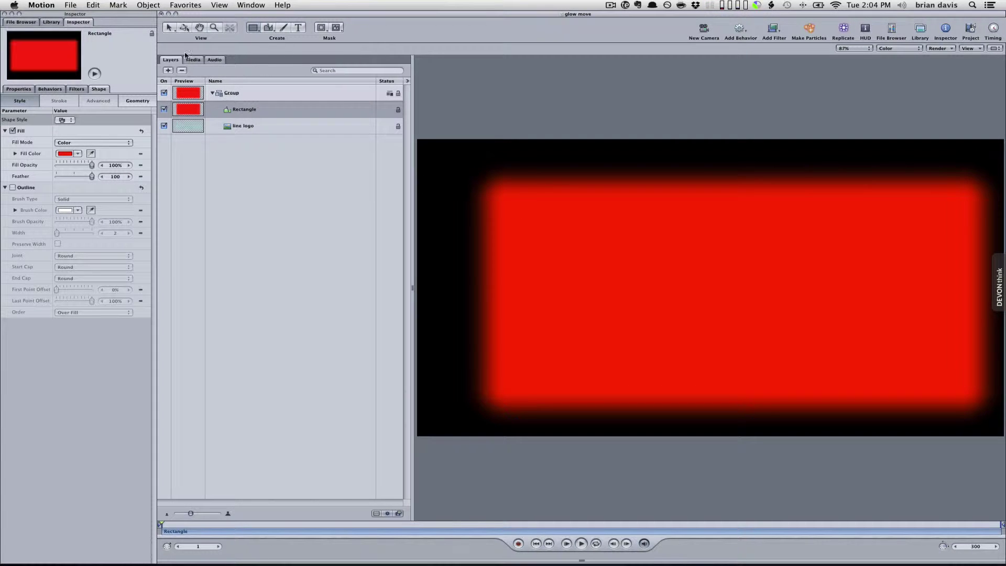
Shrink the feathered rectangle slightly and shift it so it sits centred over the logo.
click(169, 27)
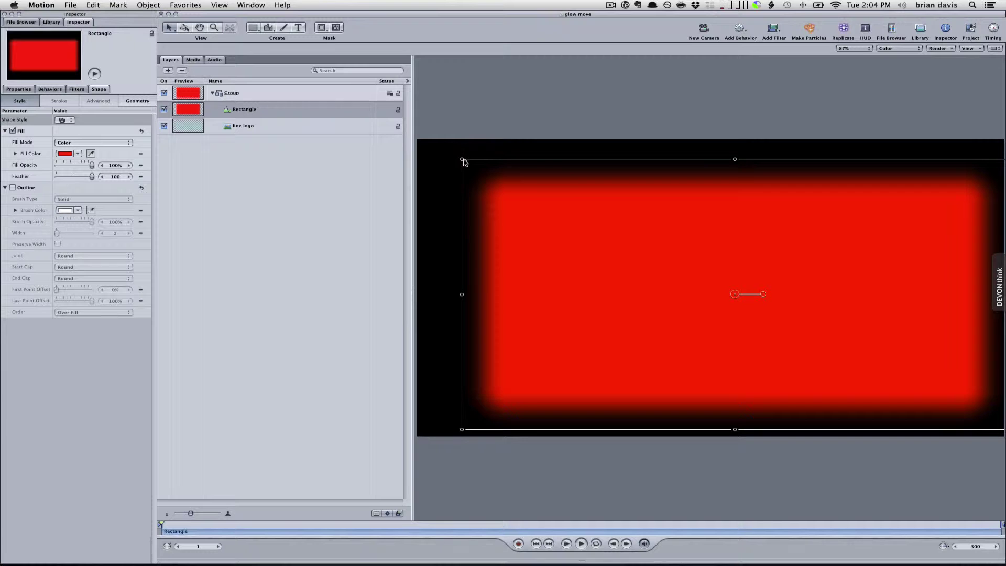
drag(463, 162, 499, 180)
drag(588, 227, 566, 226)
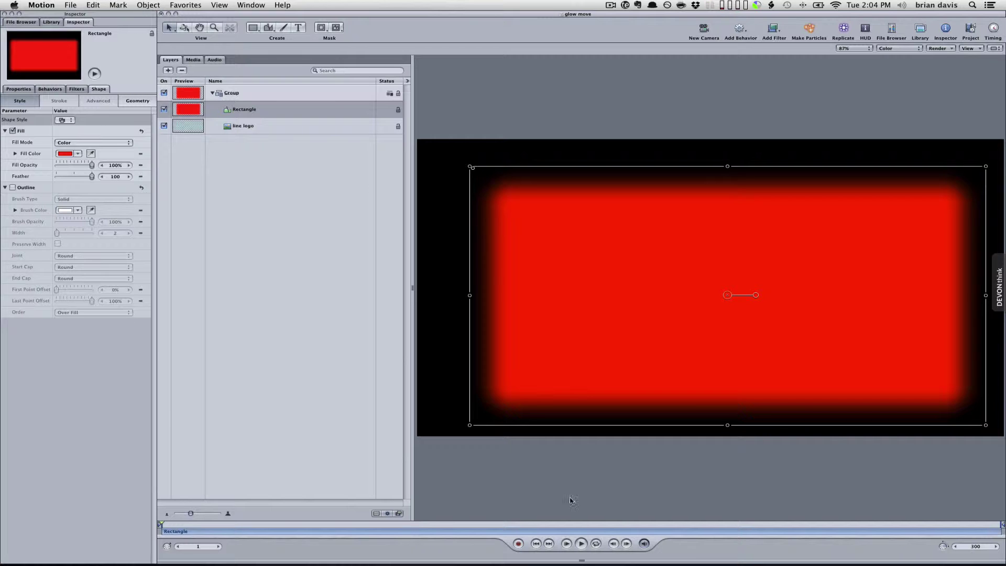
Record a keyframed horizontal move that slides the rectangle rightward off the logo by about frame 130.
click(519, 544)
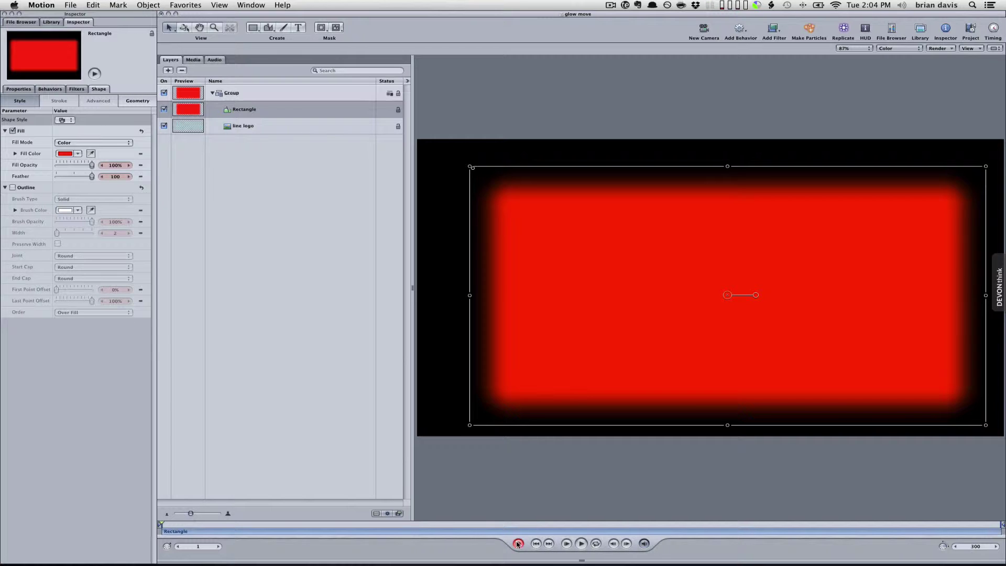
drag(219, 527, 530, 531)
drag(549, 299, 986, 313)
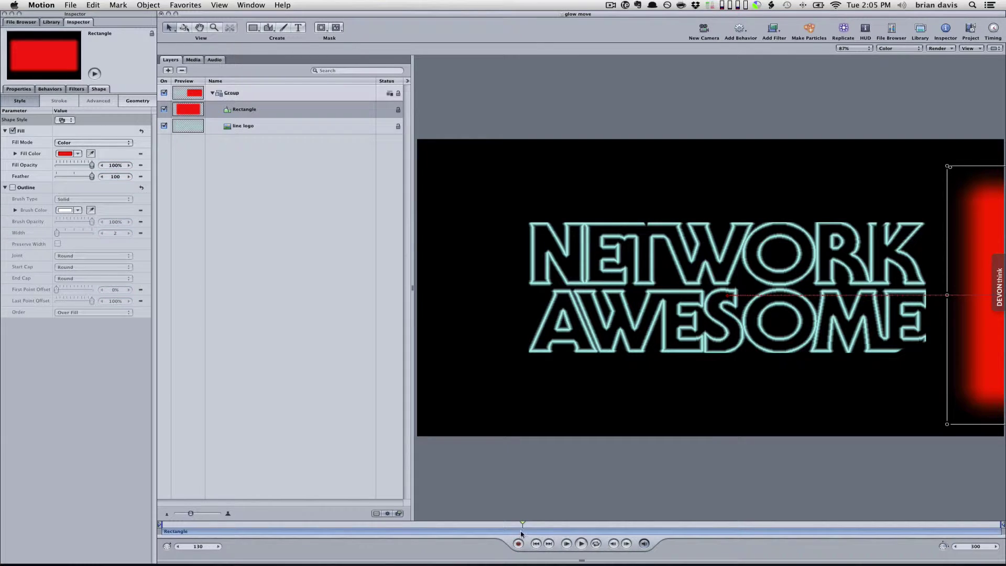
Play the rectangle's slide animation from the first frame.
drag(523, 528, 43, 527)
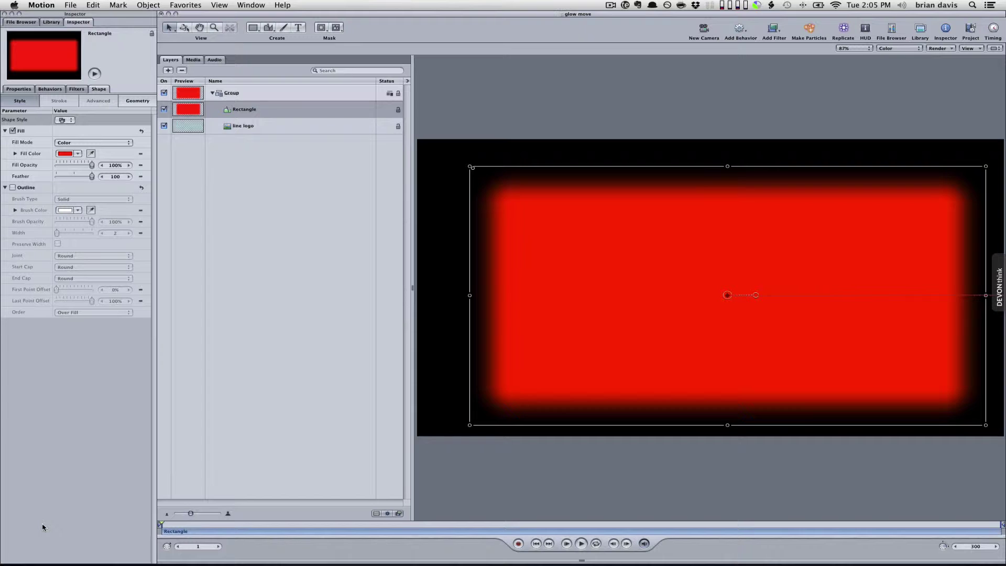
key(space)
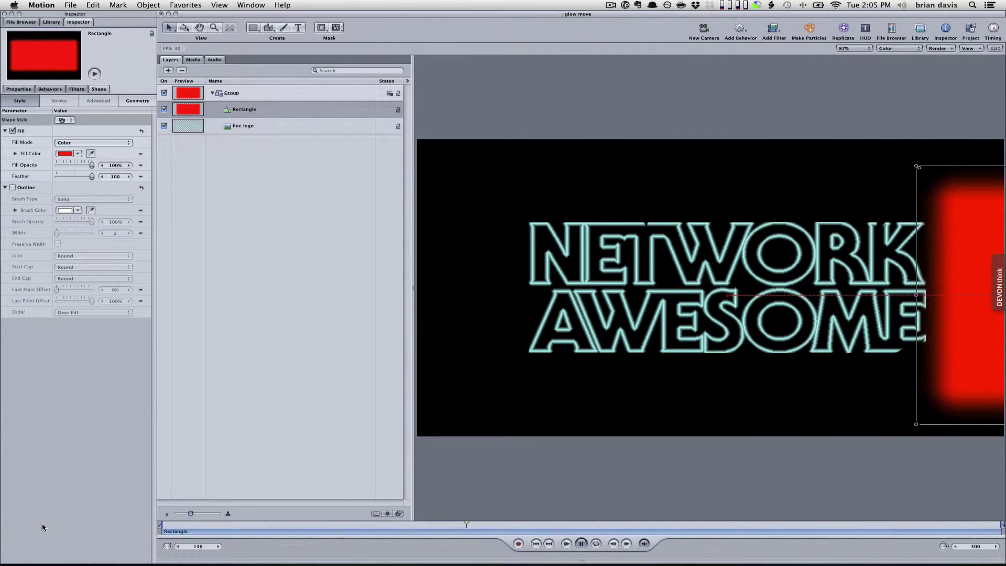
key(space)
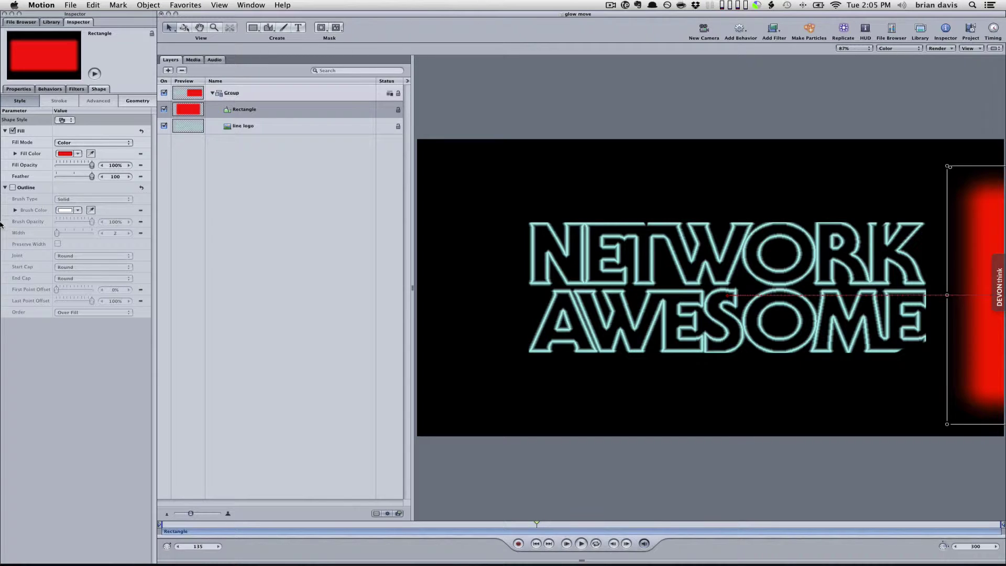
At frame 1, add an image mask to the line logo layer with the Rectangle as its mask source.
click(277, 128)
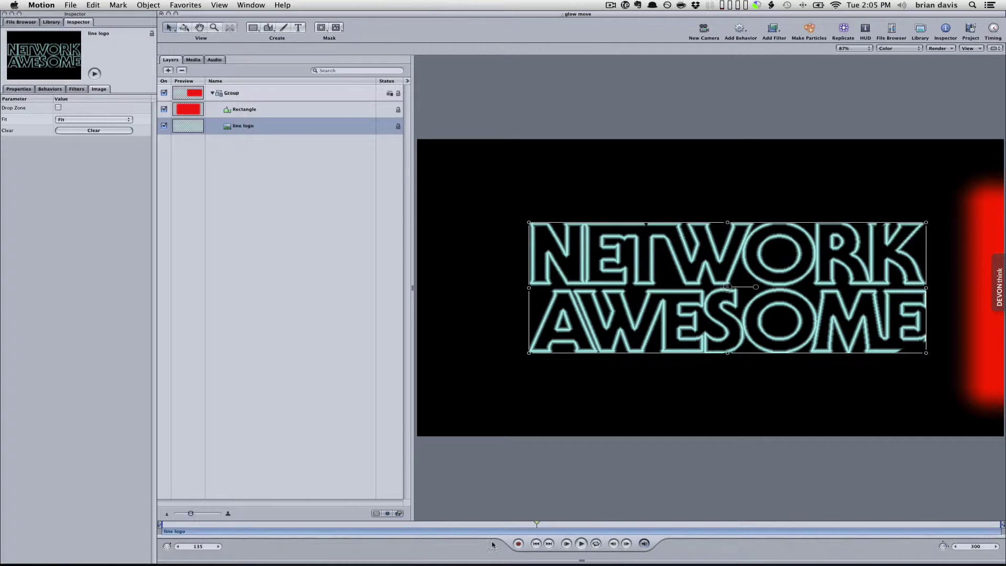
key(Home)
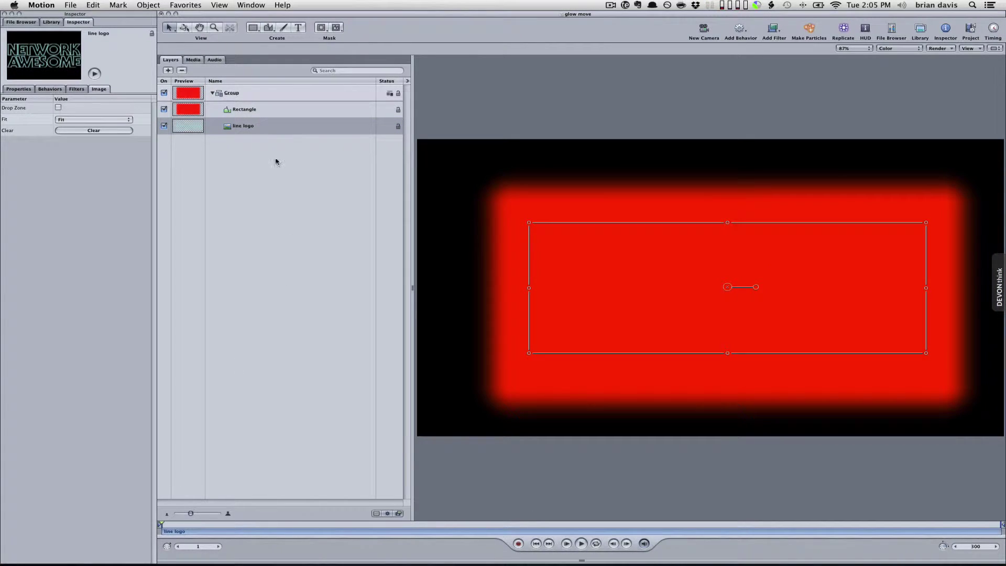
right_click(272, 125)
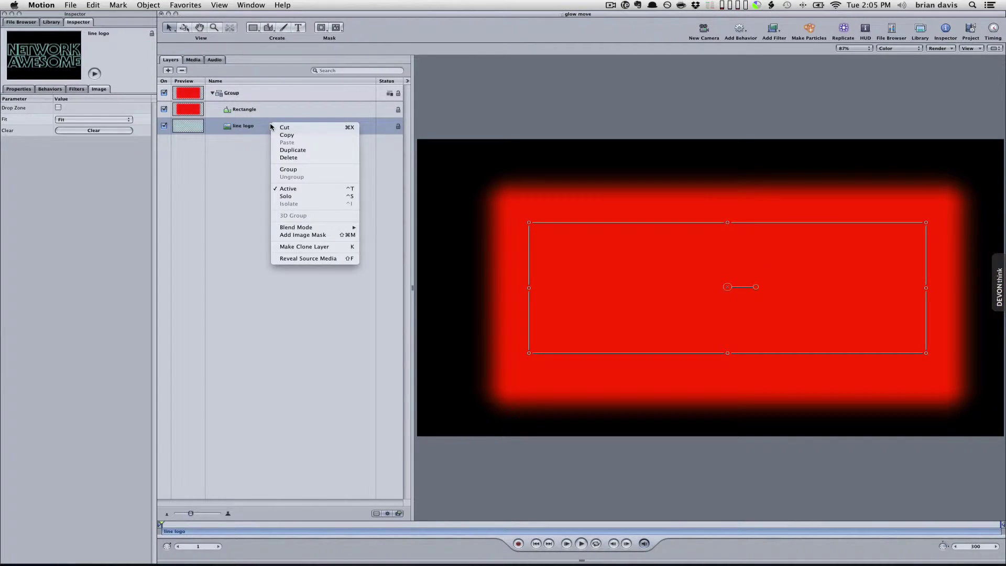
click(316, 239)
drag(306, 108, 64, 126)
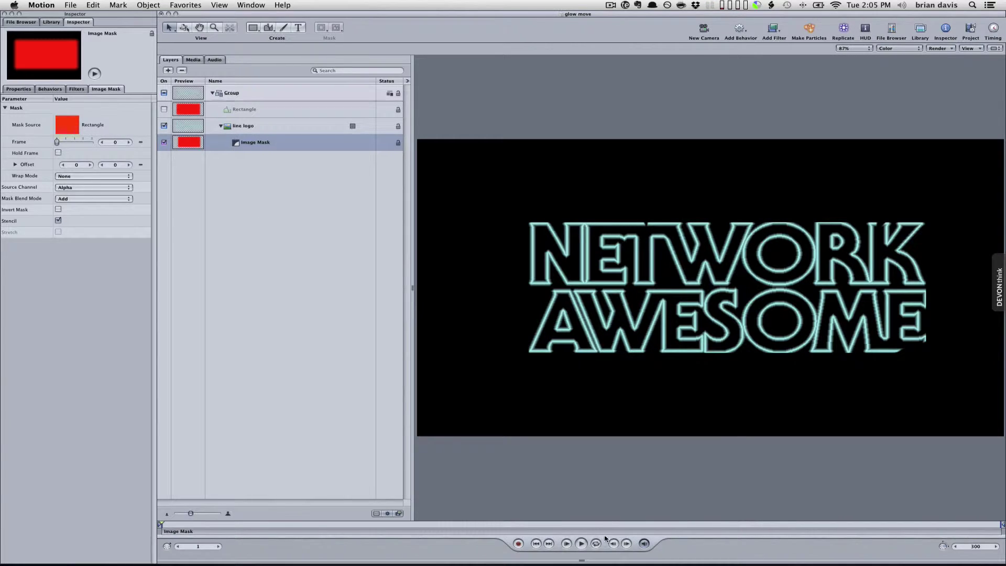
Play back the masked logo animation and return to frame 1.
click(582, 544)
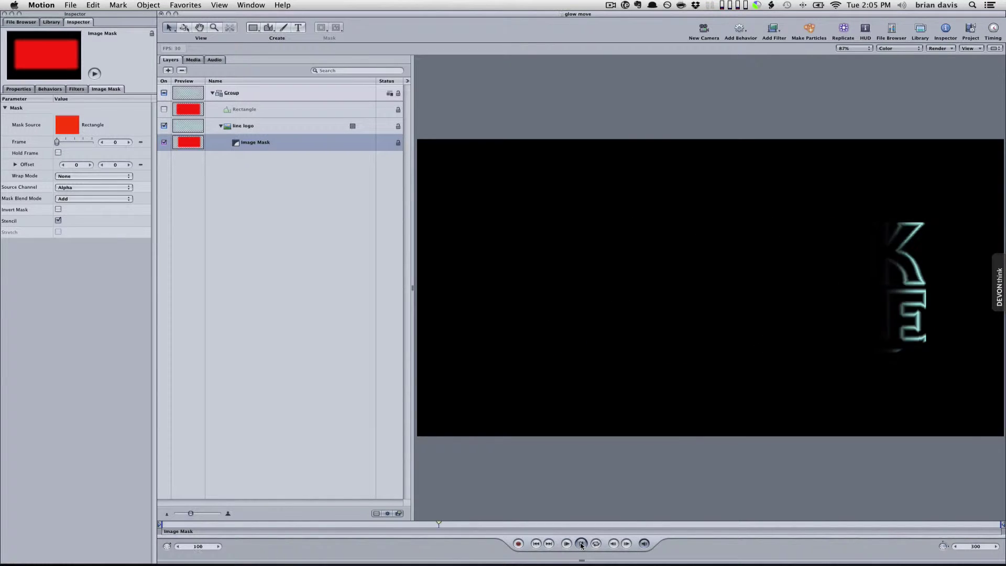
click(582, 543)
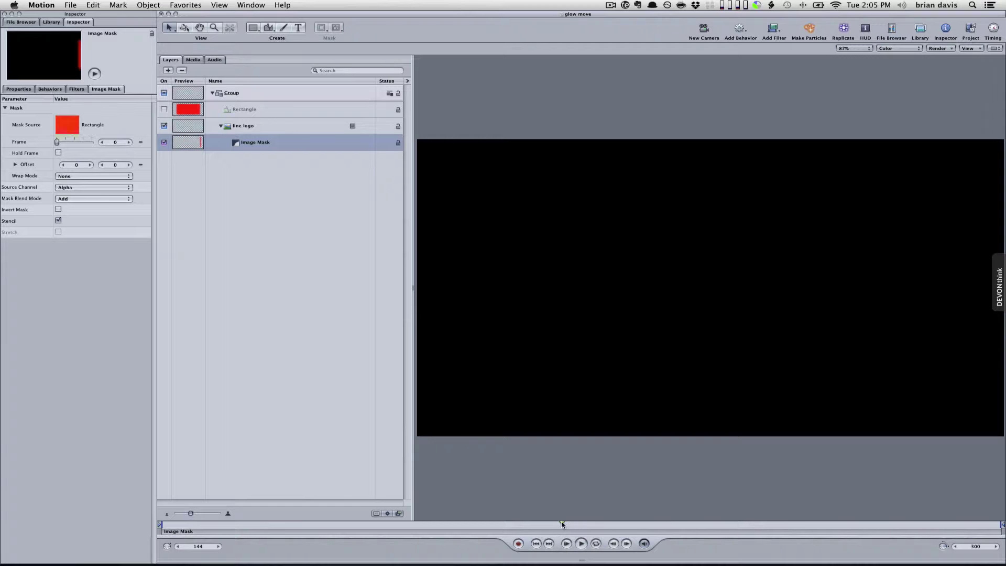
click(319, 524)
drag(320, 524, 161, 525)
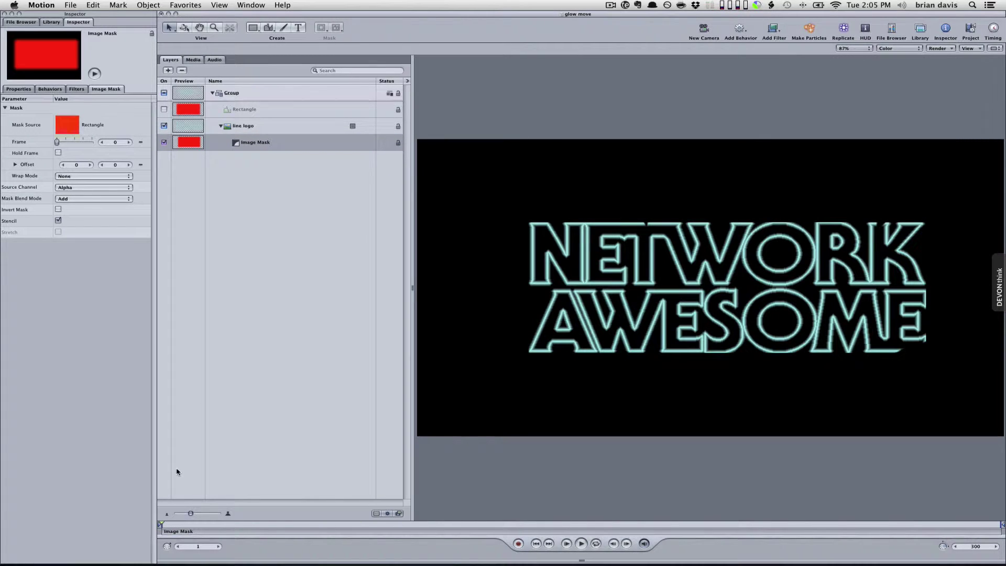
Invert the logo's image mask, preview the reveal and return to the first frame.
click(58, 210)
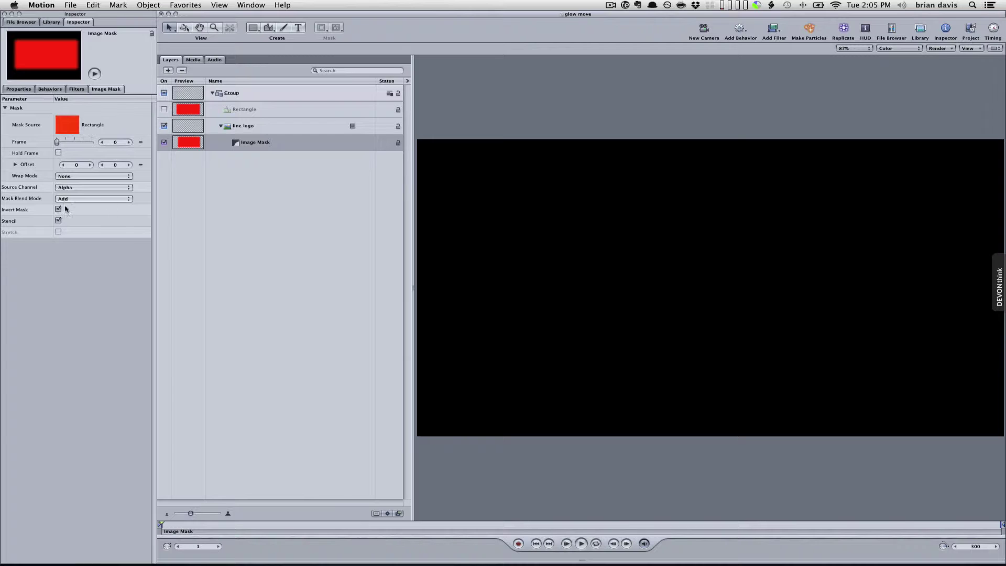
click(582, 543)
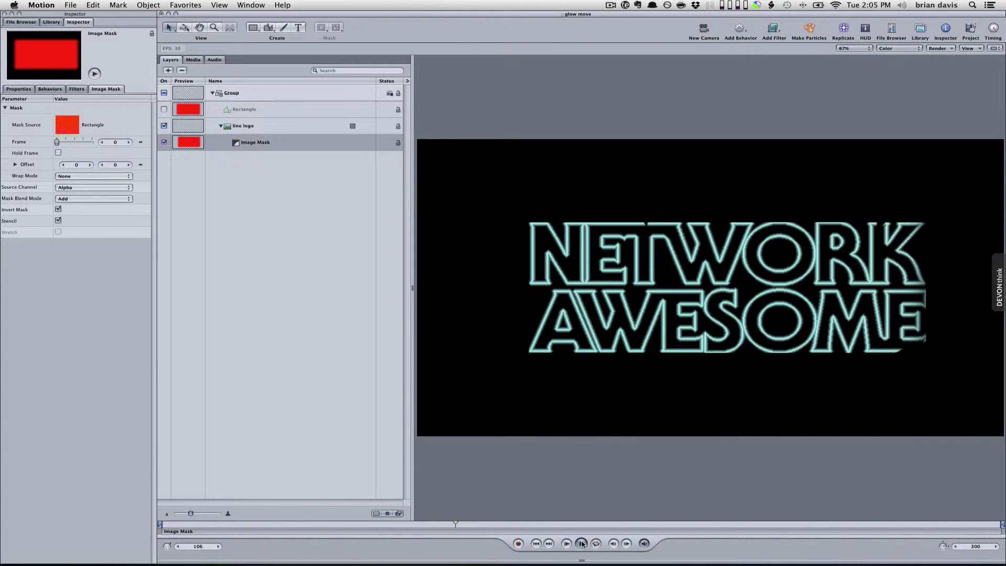
click(581, 543)
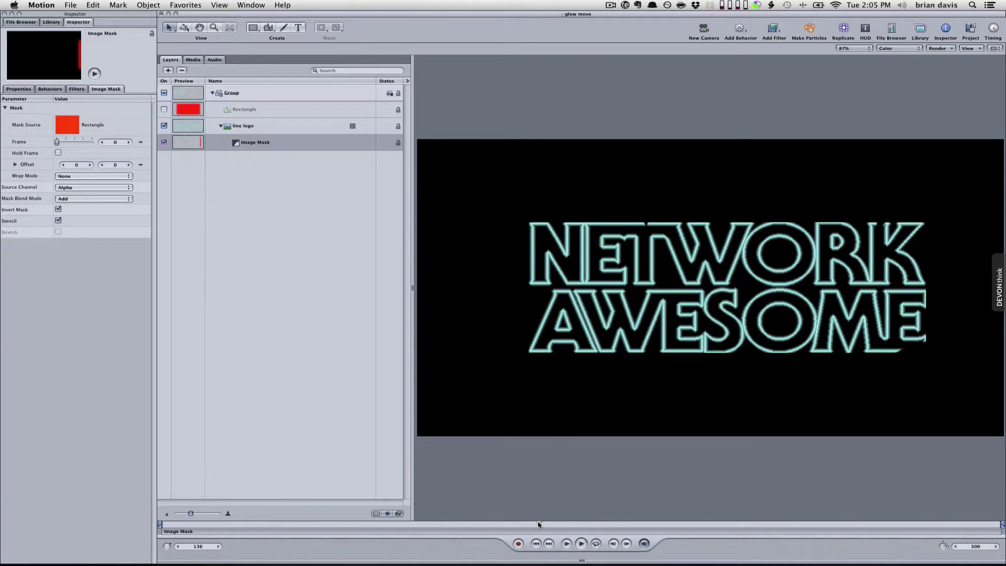
click(537, 543)
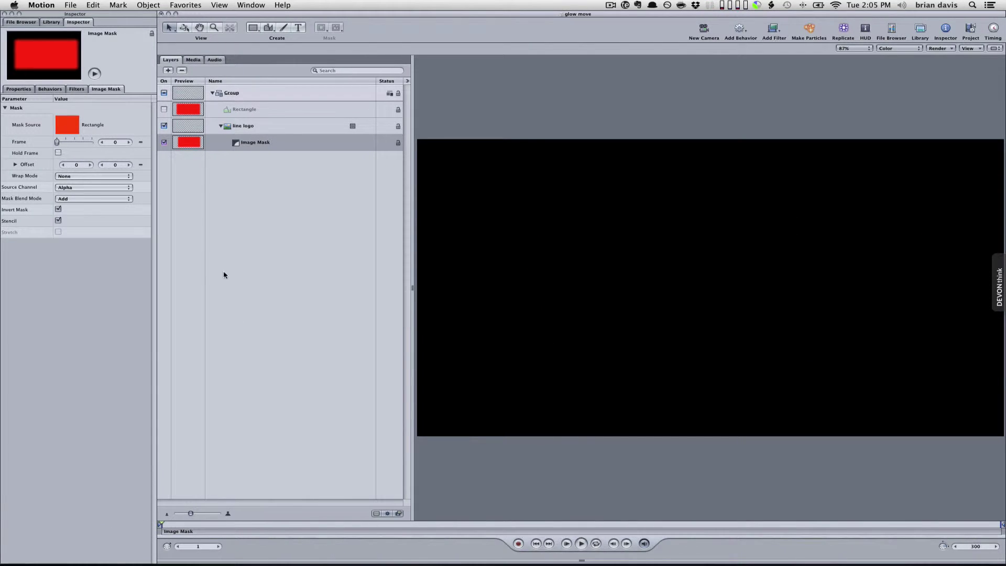
Disable the image mask and duplicate the line logo layer.
click(164, 143)
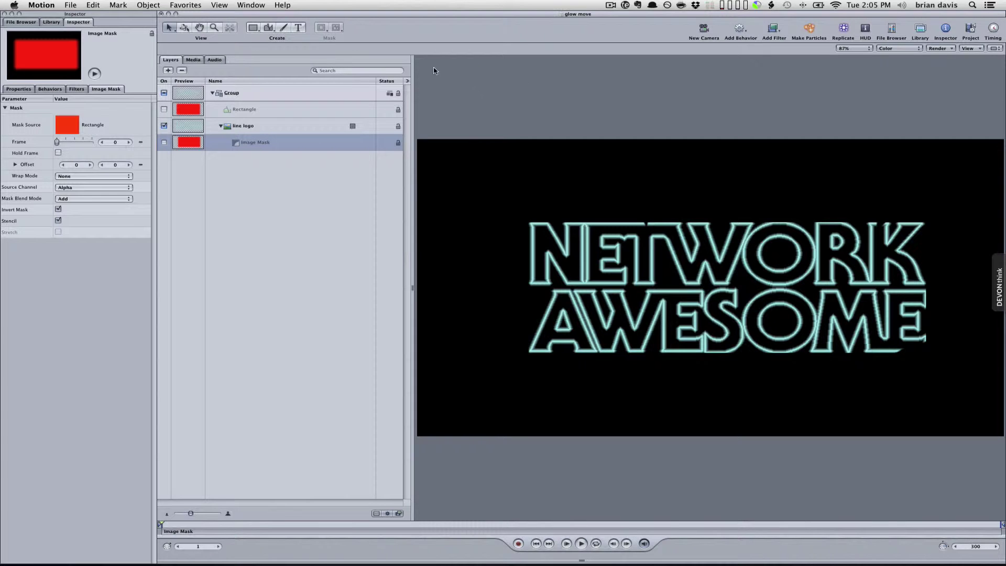
click(259, 125)
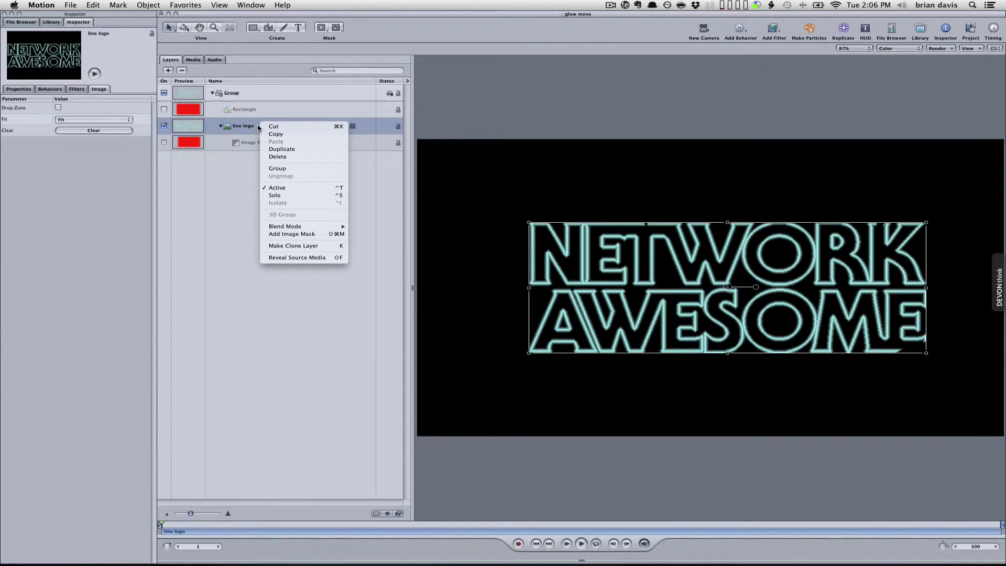
click(275, 149)
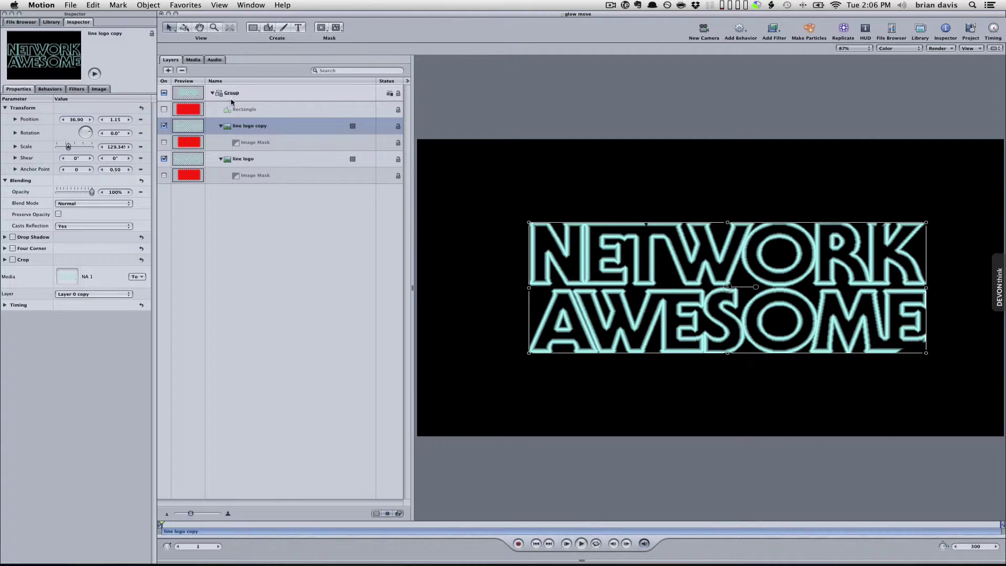
Apply the Light Rays filter from the Glow category to the line logo copy layer and open the filter's parameters.
click(58, 23)
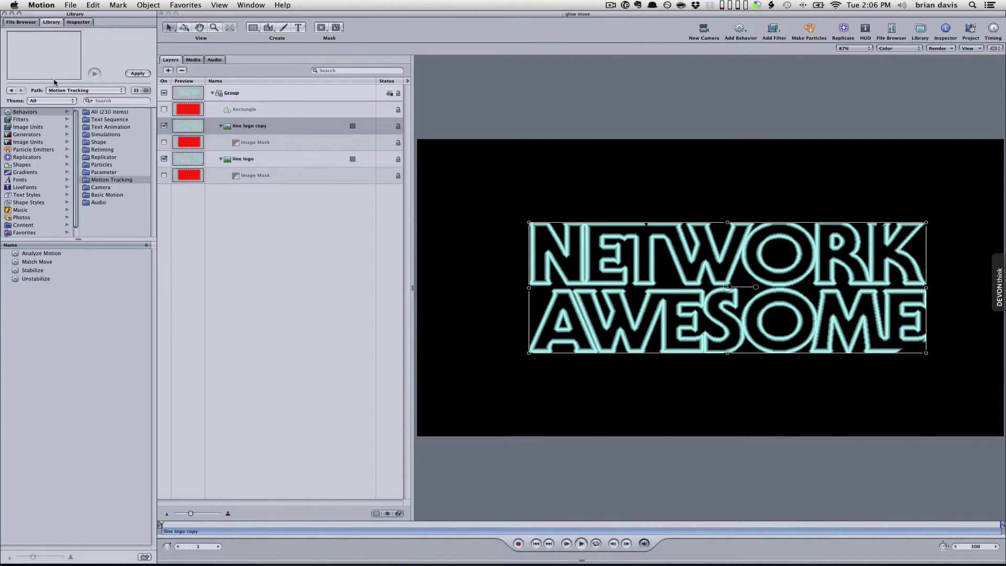
click(27, 120)
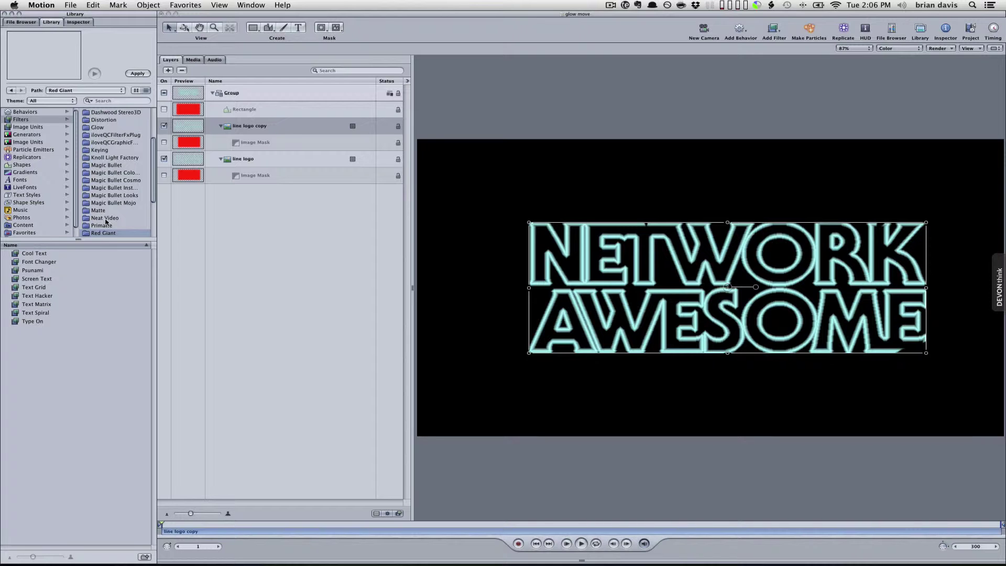
scroll(106, 214, down, 3)
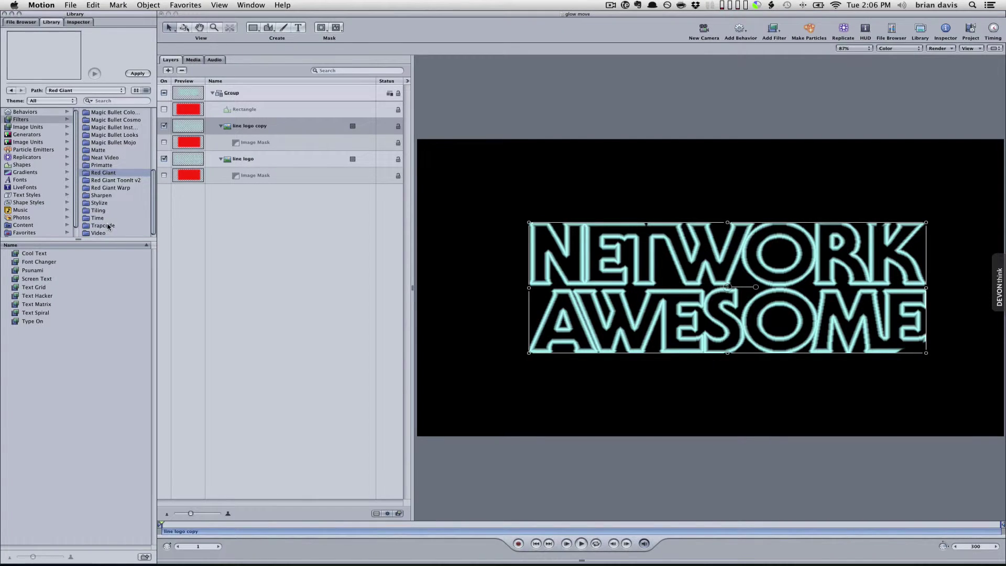
scroll(108, 227, up, 5)
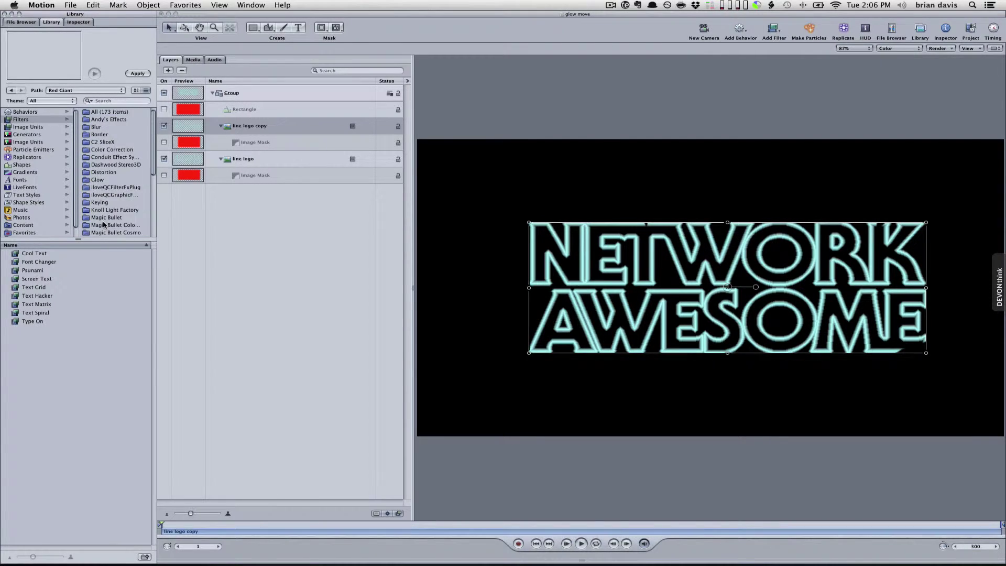
click(104, 181)
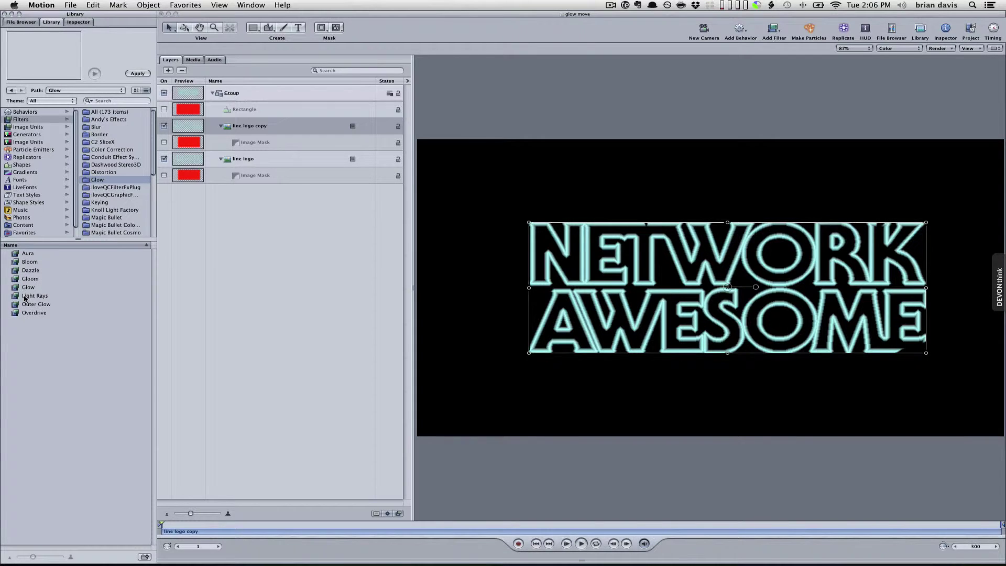
click(24, 298)
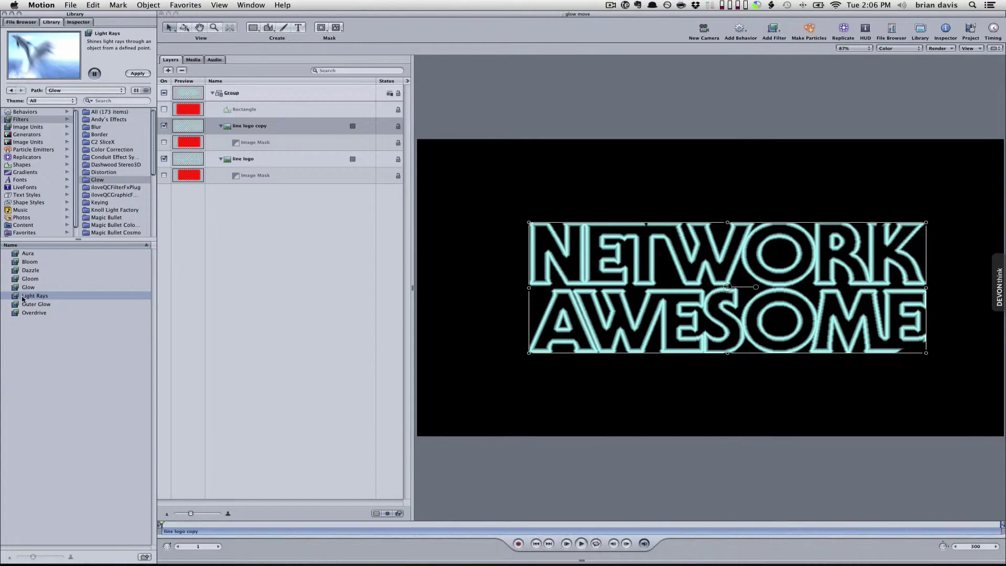
drag(24, 300, 283, 129)
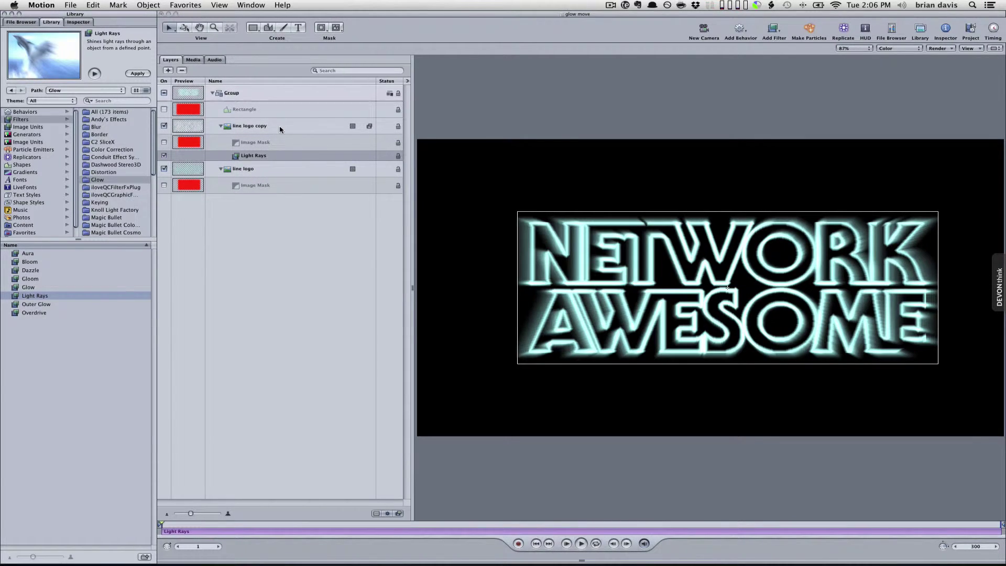
click(87, 22)
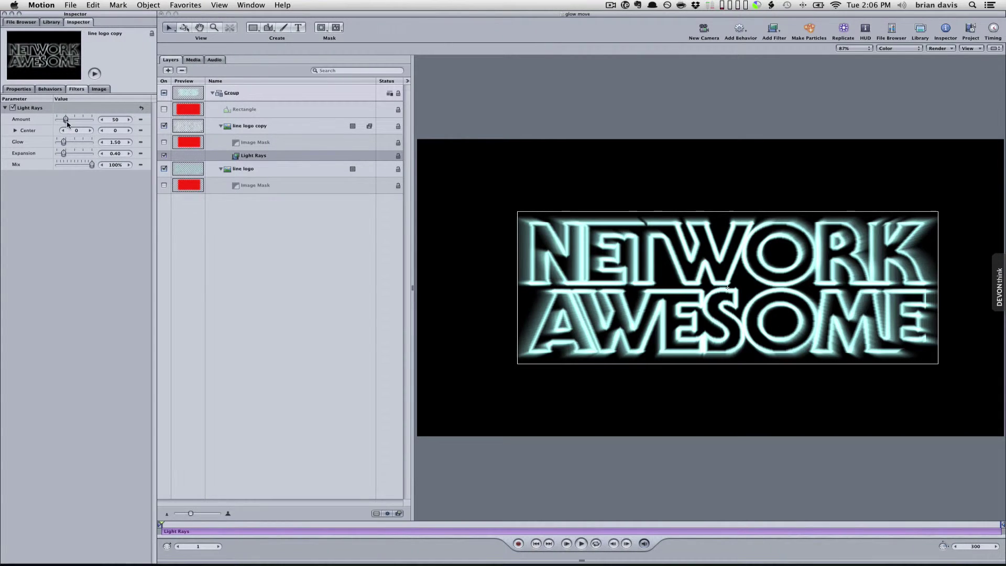
Set the Light Rays Amount to 63 and Glow to 3.66, and enable the image masks on both logo layers.
drag(66, 120, 76, 144)
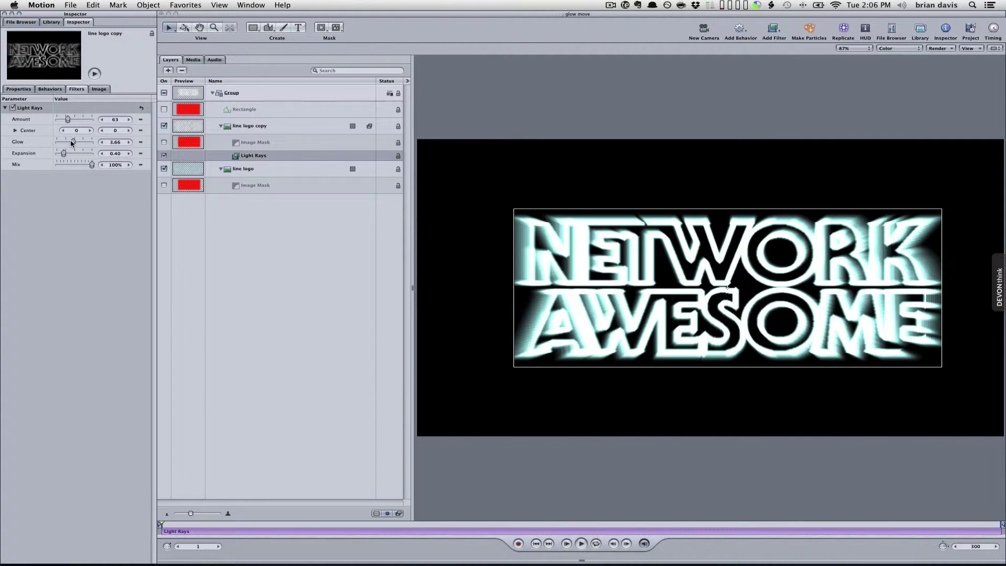
click(165, 143)
click(165, 186)
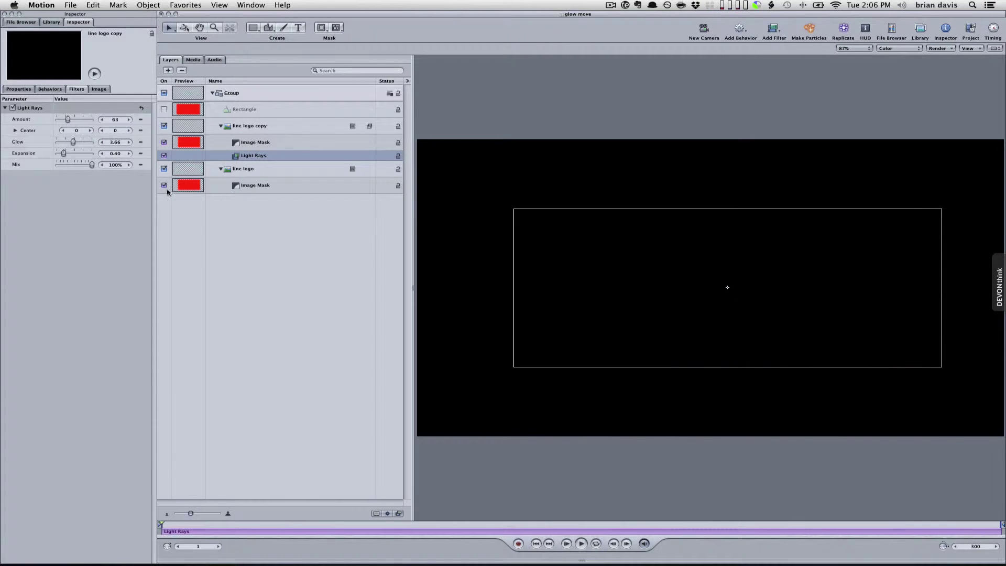
Play back the animation with both image masks enabled and stop it.
click(566, 543)
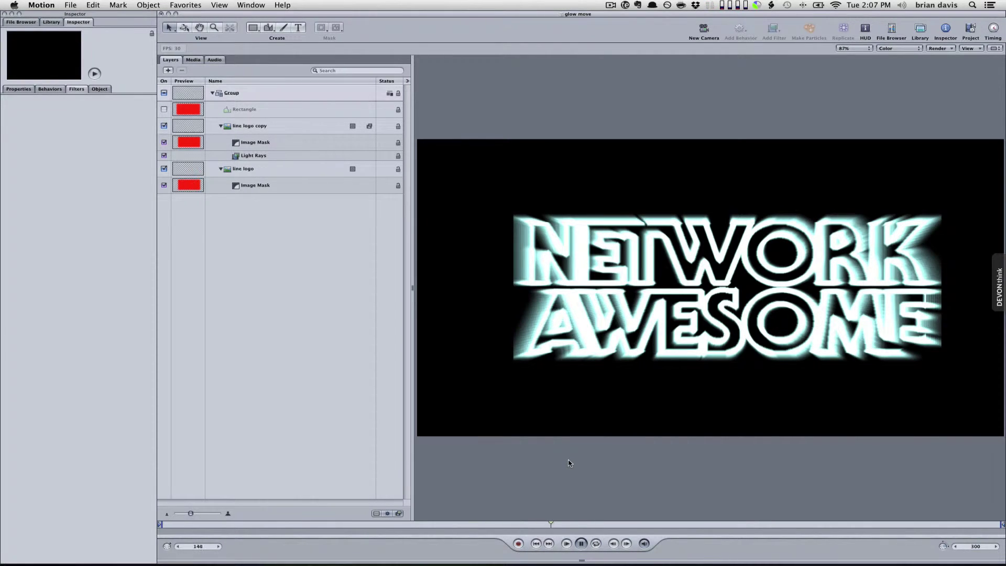
click(582, 544)
click(610, 6)
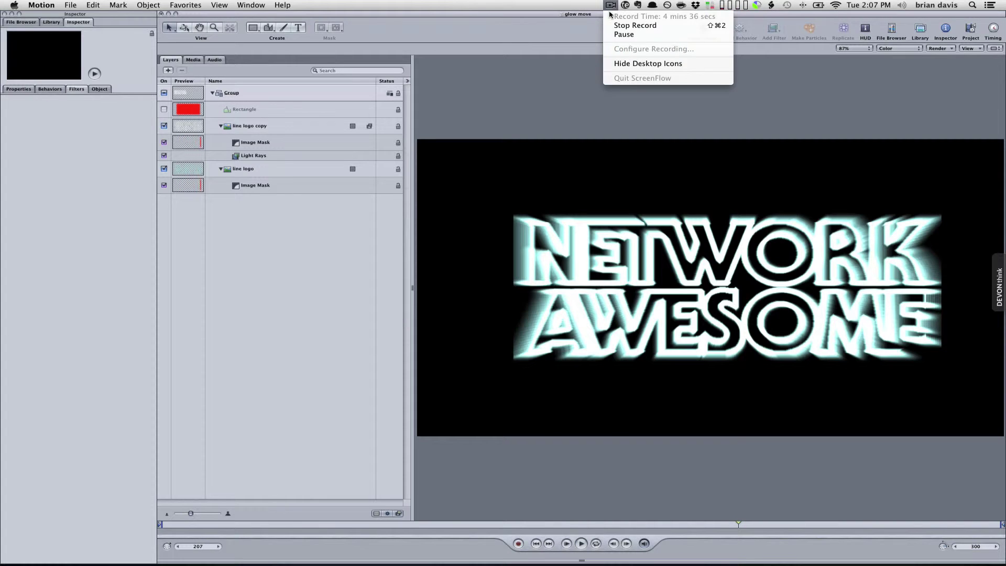
click(623, 35)
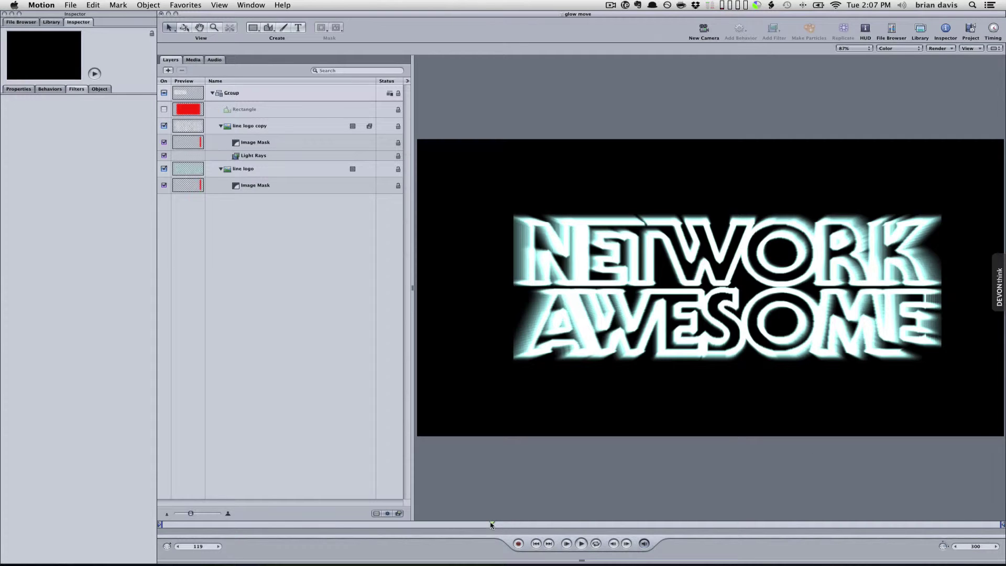
At frame 20, draw a tall, narrow rectangle covering the visible sliver of glow at the logo's left edge.
mouse_move(491, 525)
mouse_down()
mouse_move(157, 524)
mouse_move(513, 535)
mouse_move(294, 535)
mouse_move(502, 537)
mouse_move(493, 537)
mouse_up()
click(297, 134)
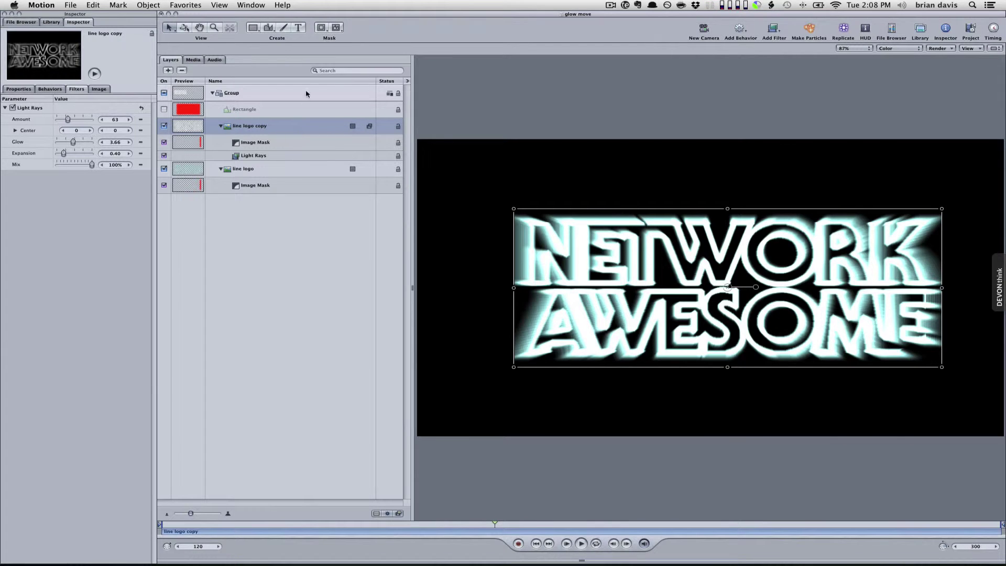
drag(495, 524, 216, 520)
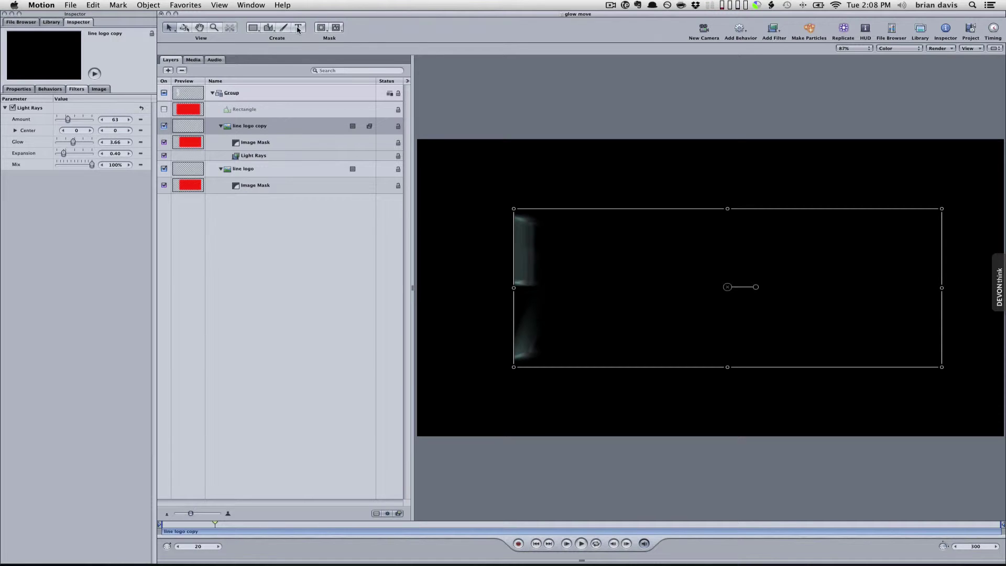
click(253, 28)
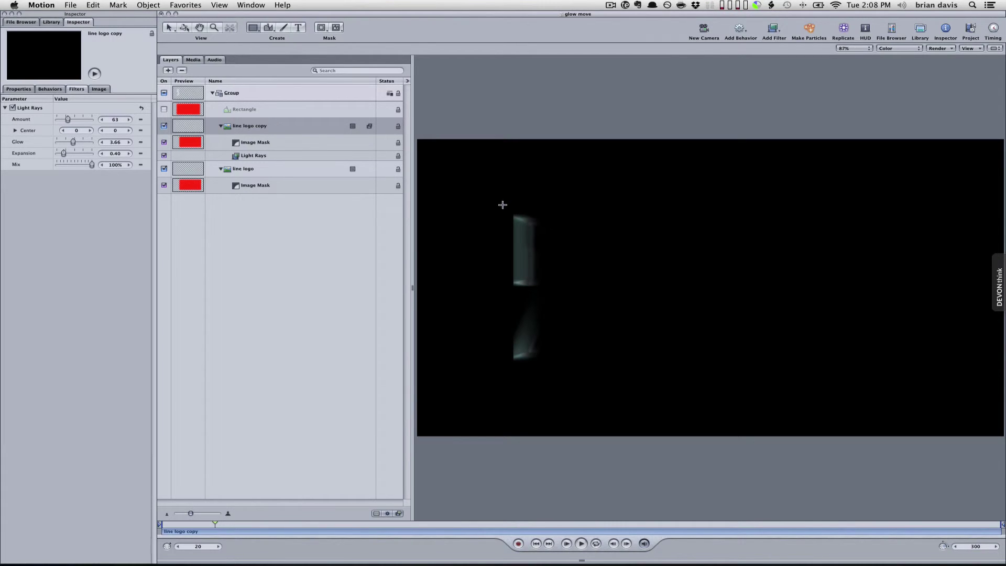
drag(508, 208, 549, 378)
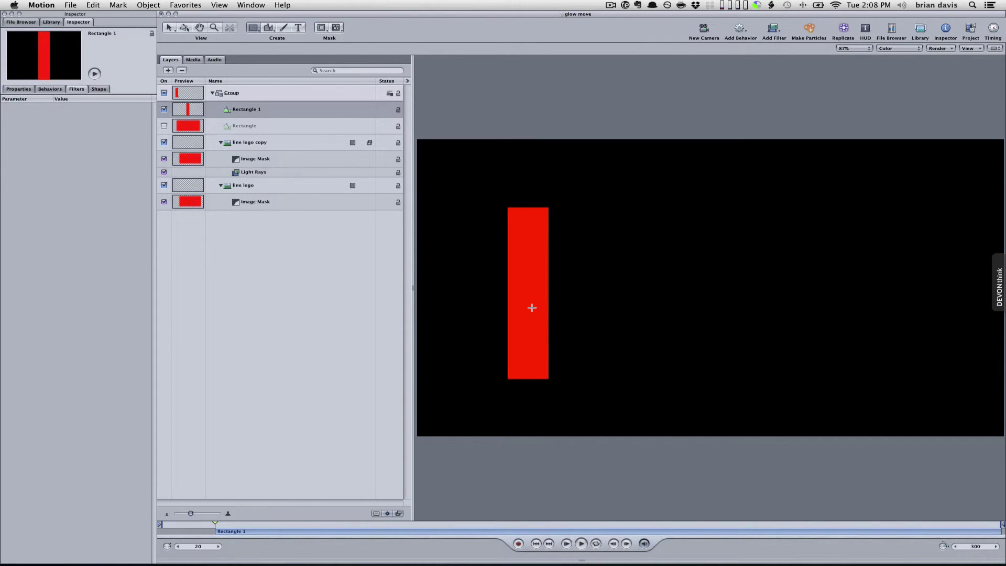
click(170, 27)
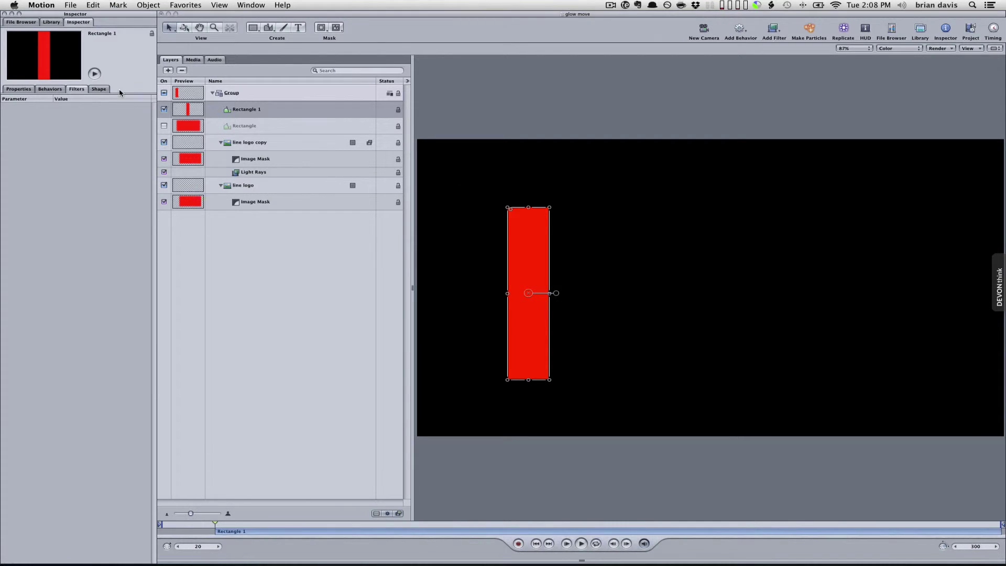
Set the narrow rectangle's Feather to 71, shrink it, and reposition it over the logo's left edge.
click(98, 90)
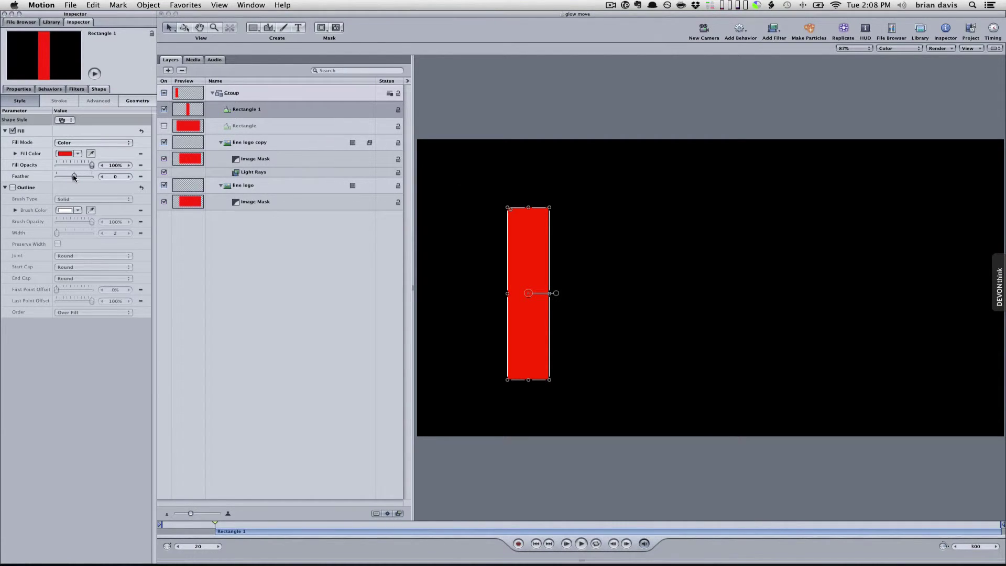
drag(74, 177, 87, 178)
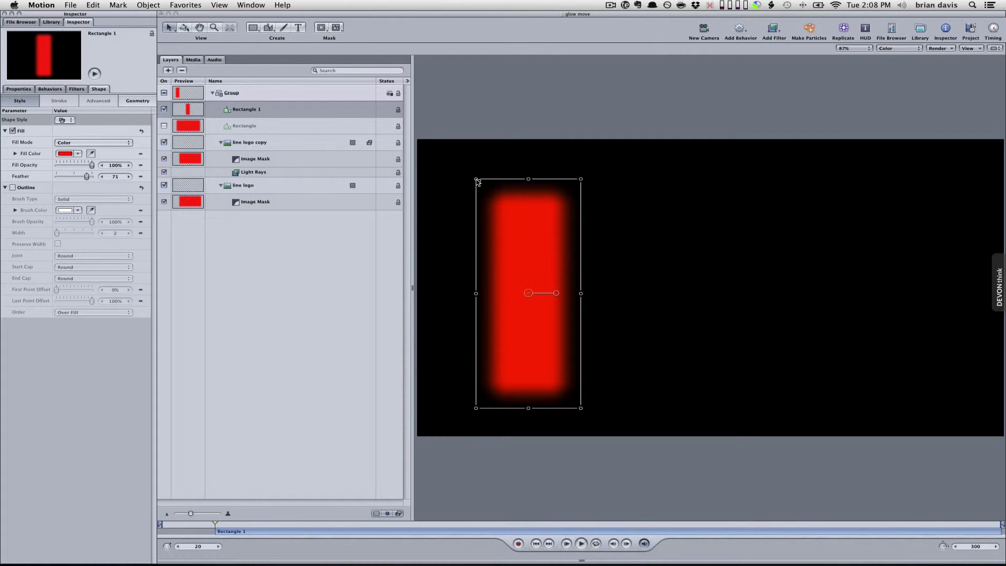
drag(476, 181, 514, 196)
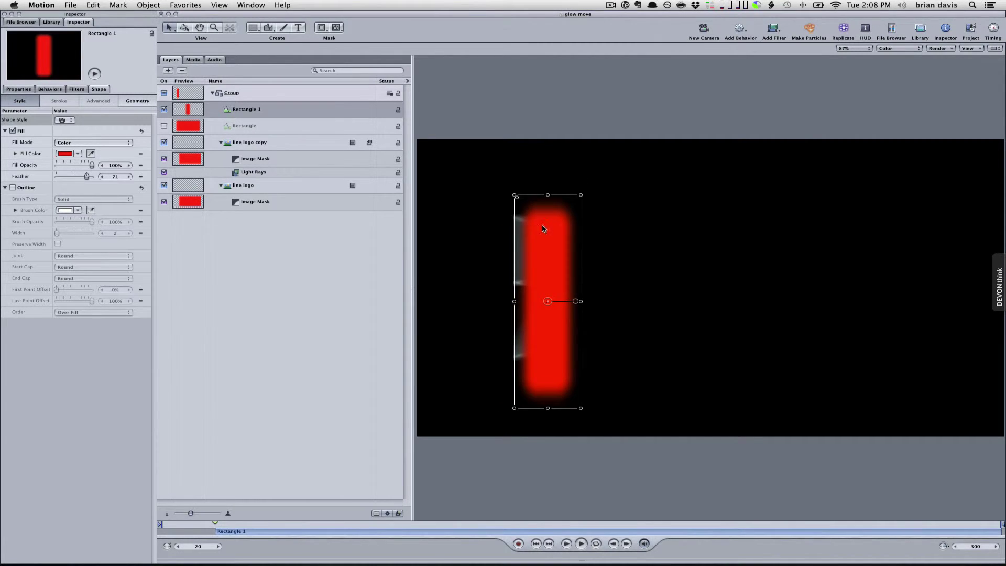
drag(547, 231, 519, 227)
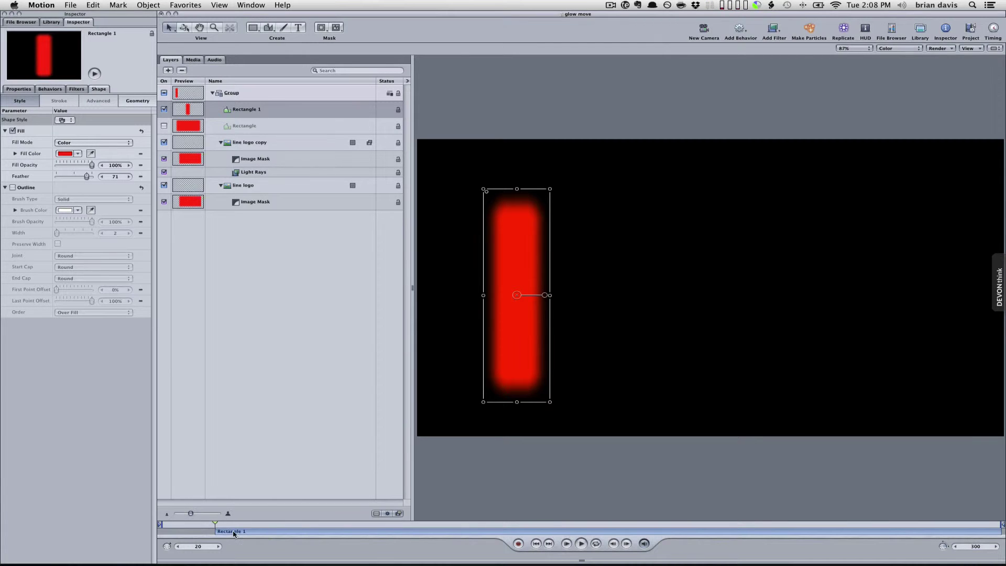
Shift the narrow rectangle's timing to start at frame 1 and extend its end to frame 300.
drag(235, 533, 182, 533)
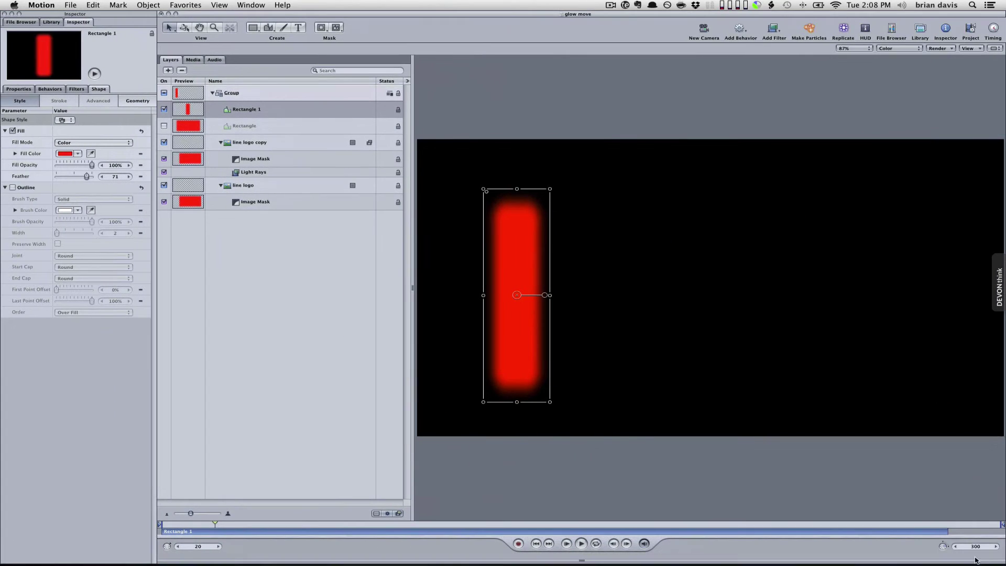
drag(949, 531, 1002, 527)
Apply the Match Move behavior from Motion Tracking to Rectangle 1 and set the original Rectangle as its source.
click(253, 163)
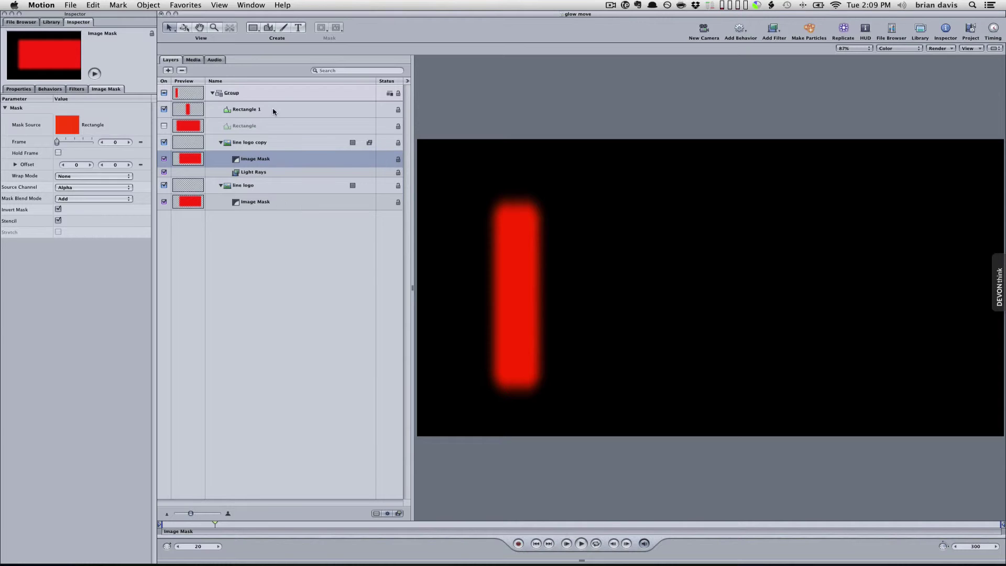
click(273, 126)
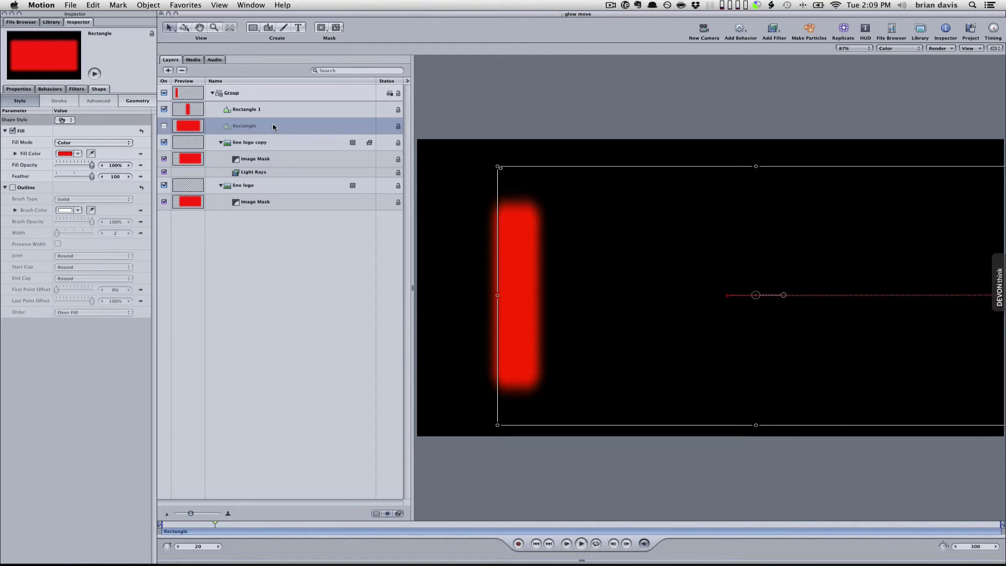
click(57, 23)
click(37, 113)
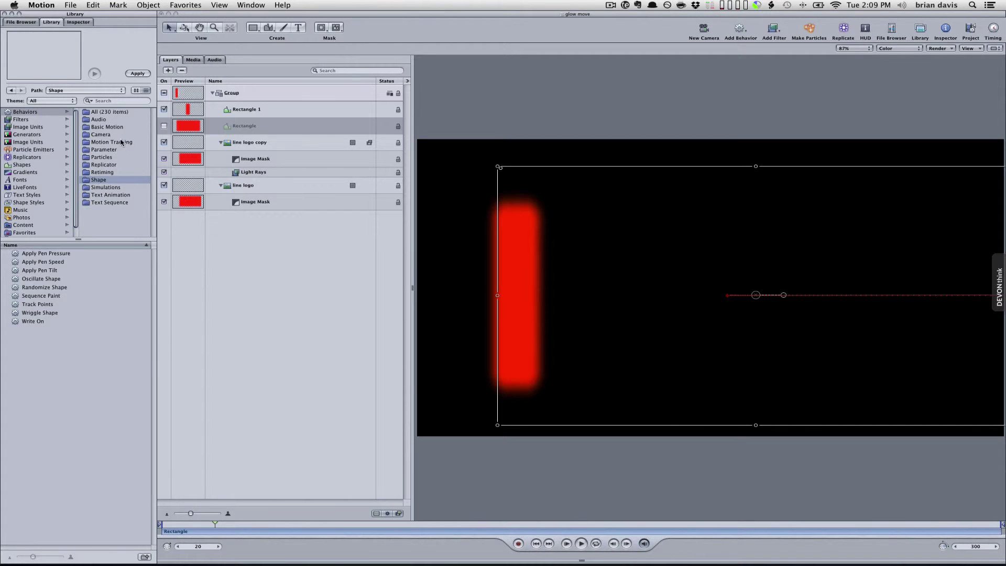
click(121, 141)
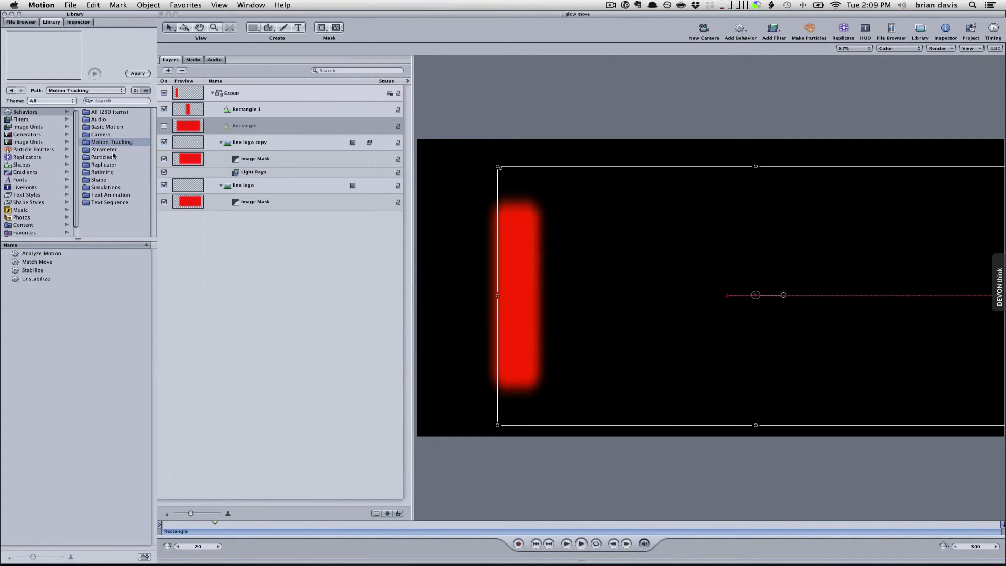
click(30, 264)
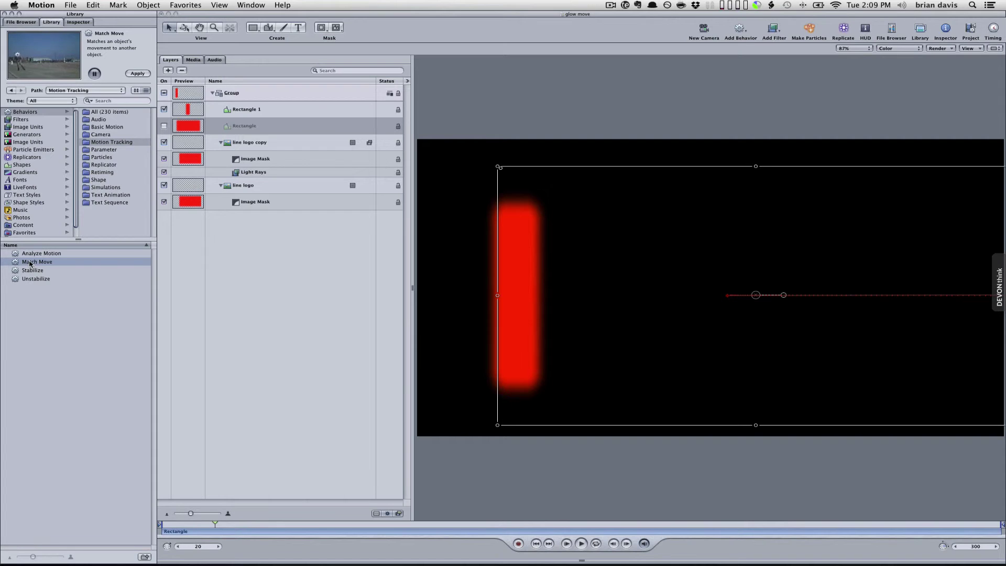
drag(26, 265, 270, 111)
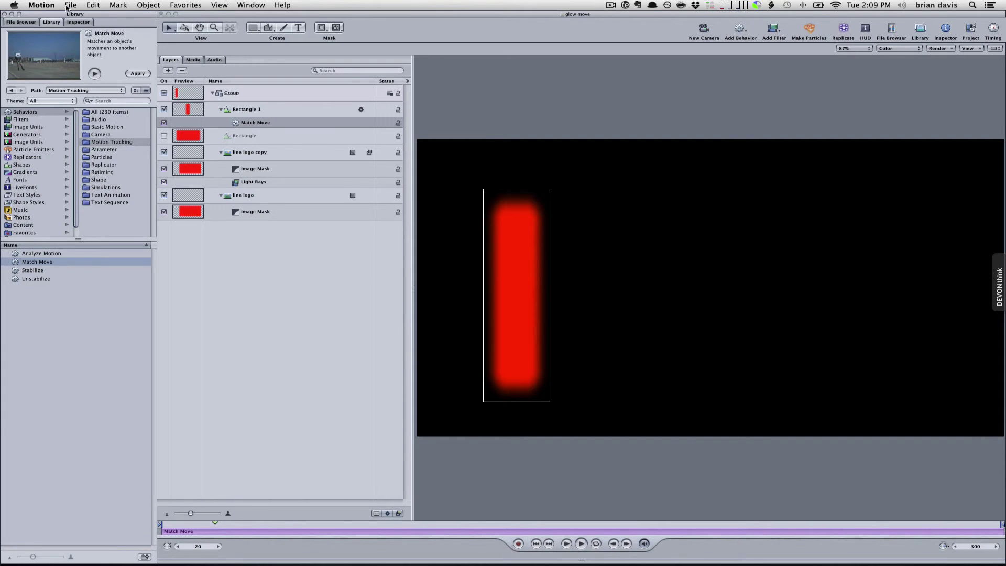
click(77, 23)
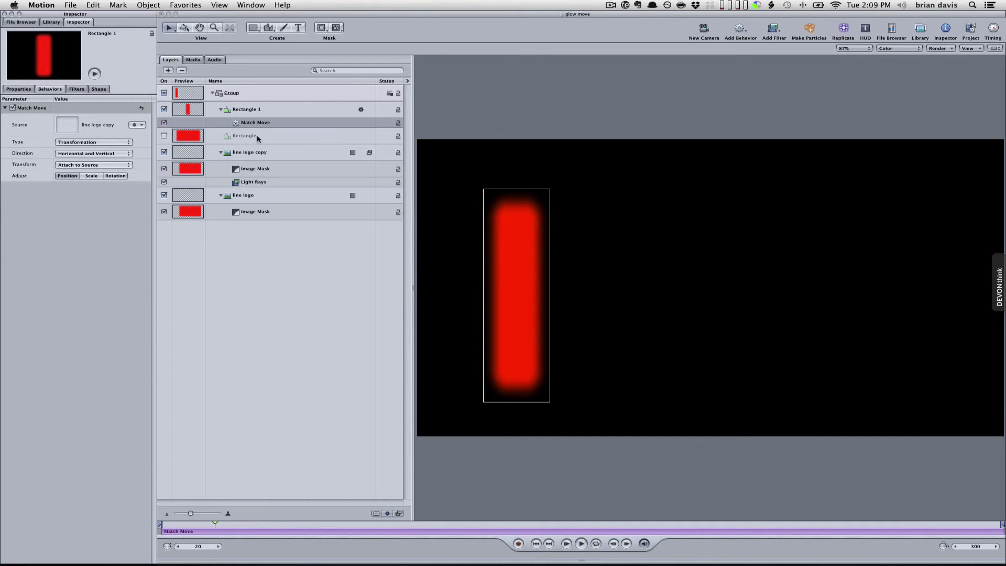
drag(258, 138, 69, 124)
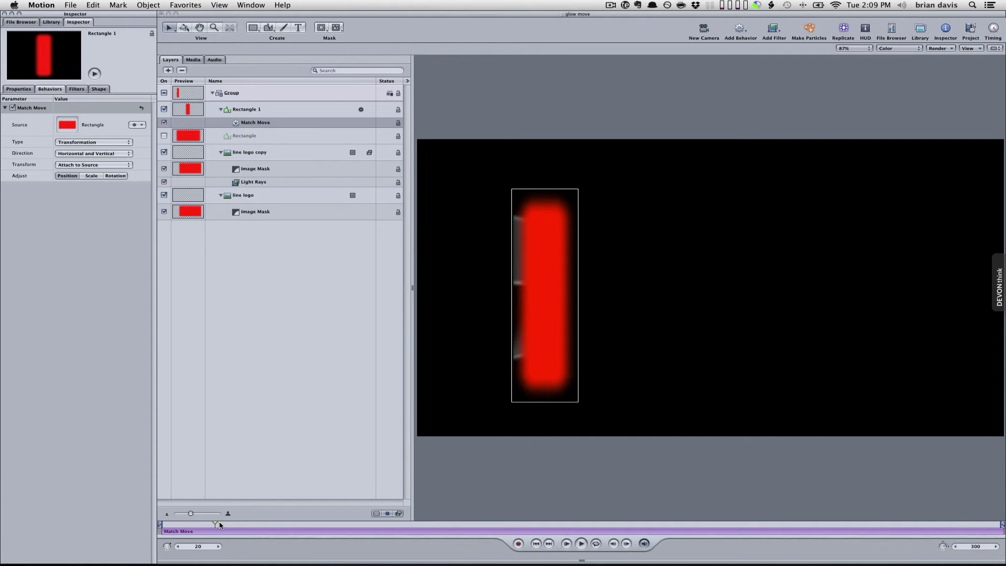
At frame 1, move the narrow rectangle left, clear of the logo, and scrub the timeline to check that it follows the reveal.
drag(222, 524, 76, 537)
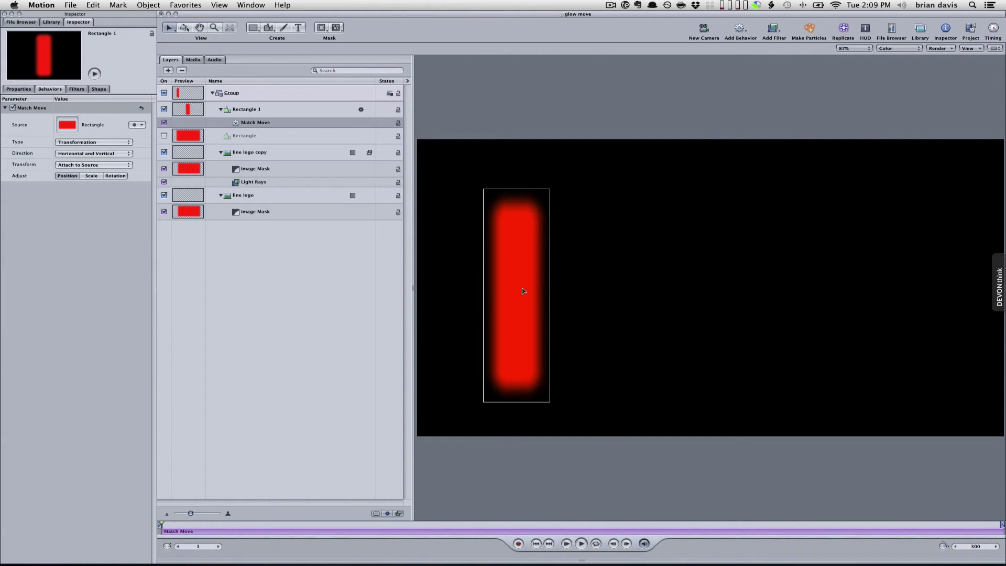
drag(523, 291, 470, 292)
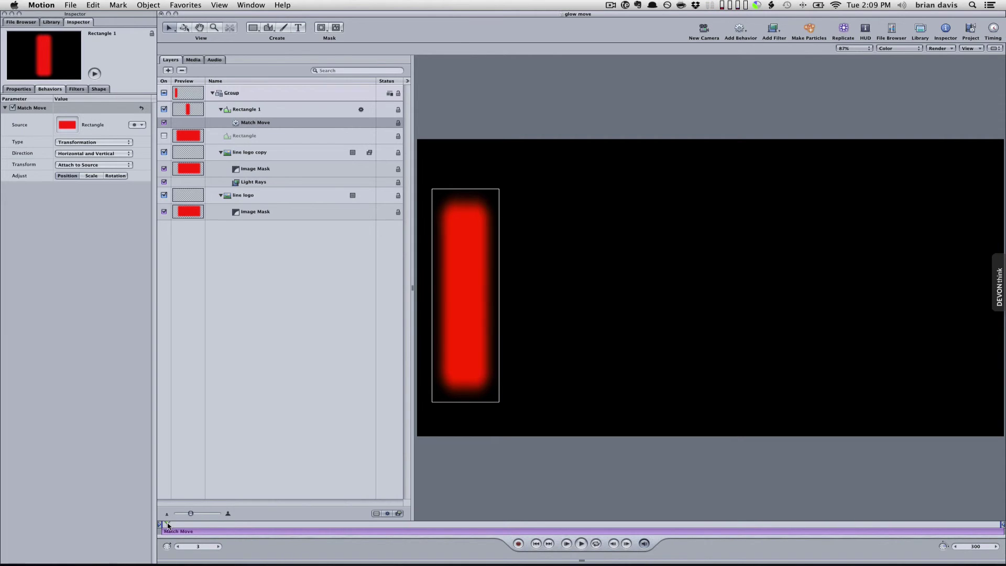
drag(163, 526, 618, 532)
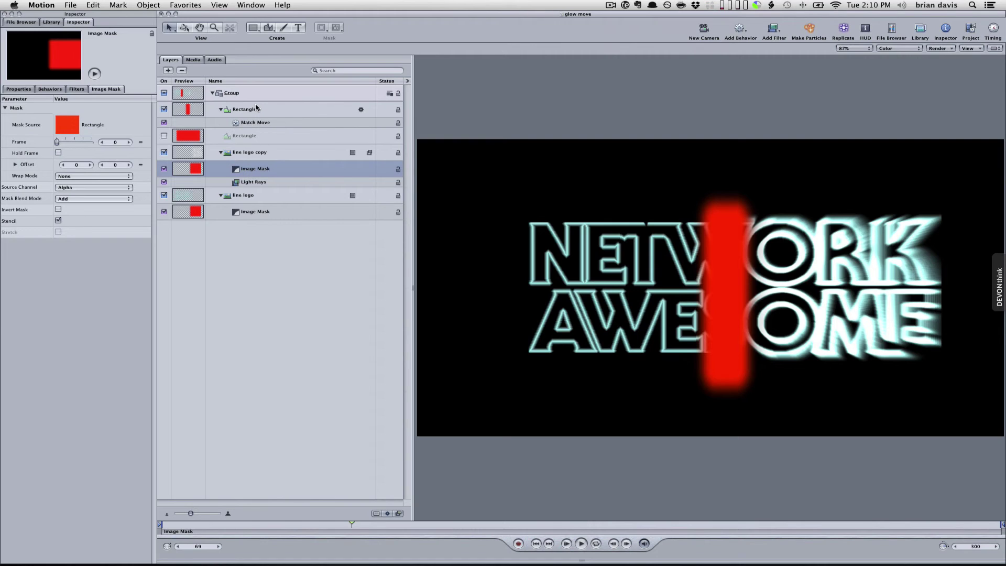
Set Rectangle 1 as the mask source of the line logo copy's image mask.
click(288, 168)
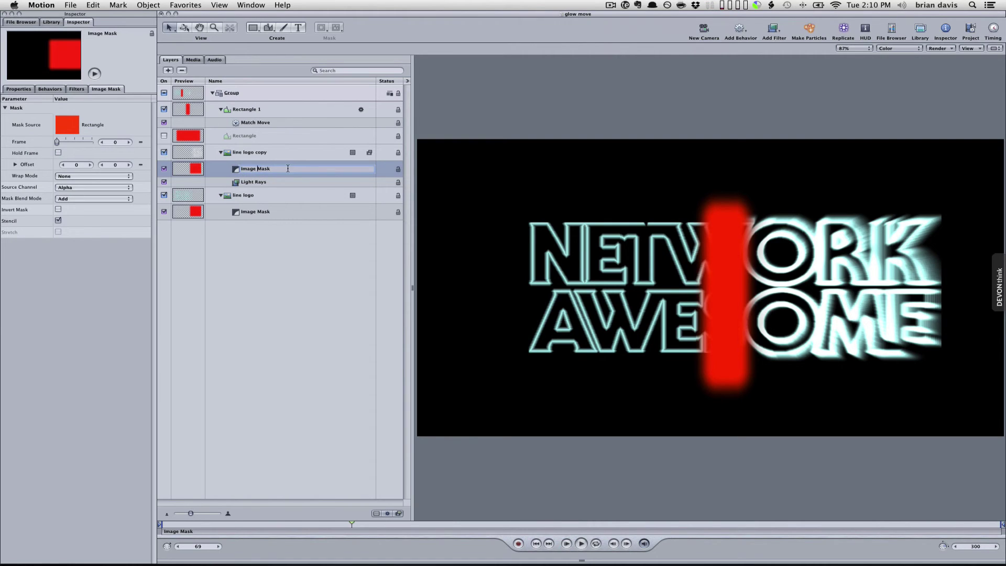
click(223, 171)
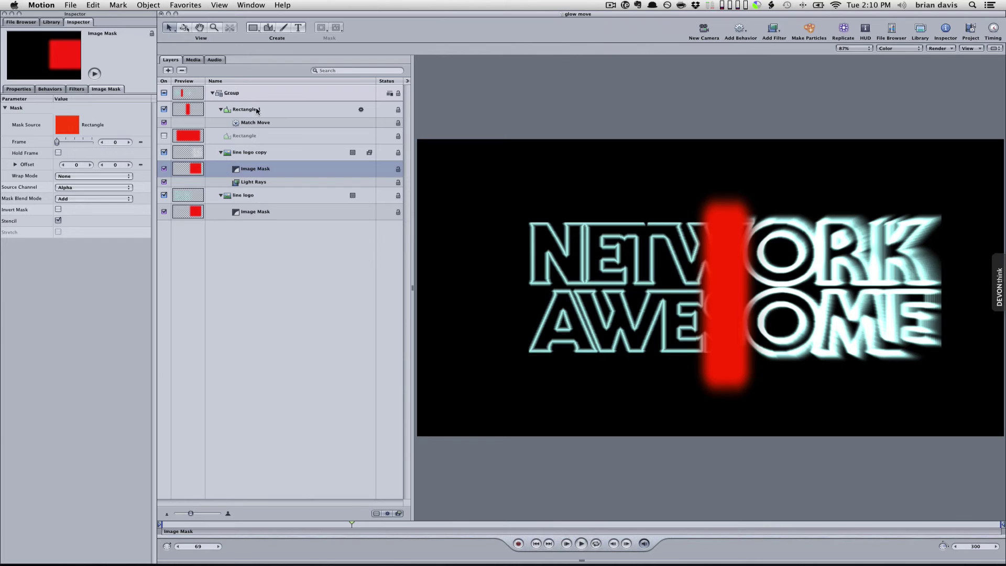
drag(252, 109, 66, 125)
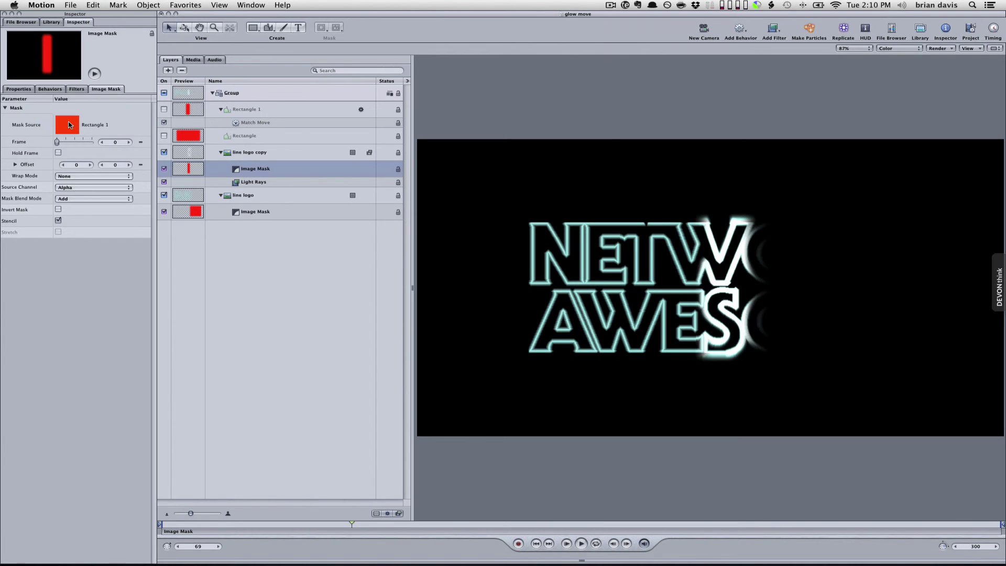
Try inverting the line logo copy's image mask and switch the inversion back off.
click(59, 209)
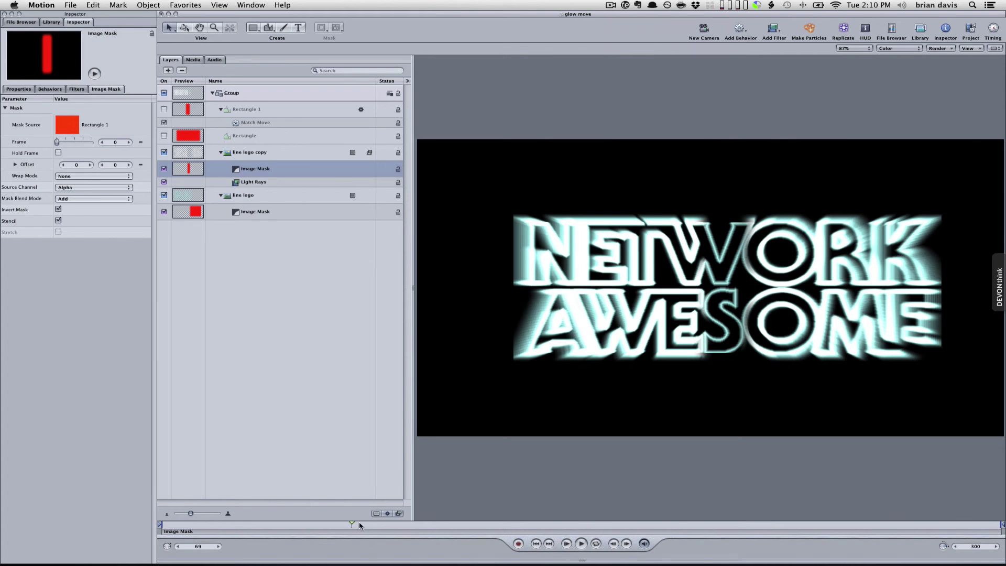
mouse_move(348, 522)
mouse_down()
mouse_move(255, 523)
mouse_move(409, 531)
mouse_move(355, 531)
mouse_up()
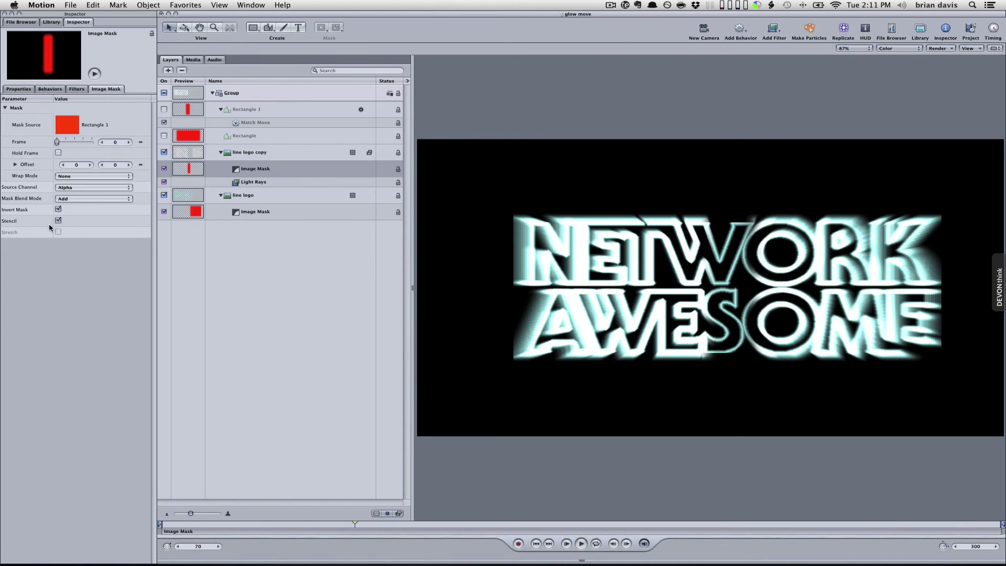
click(58, 210)
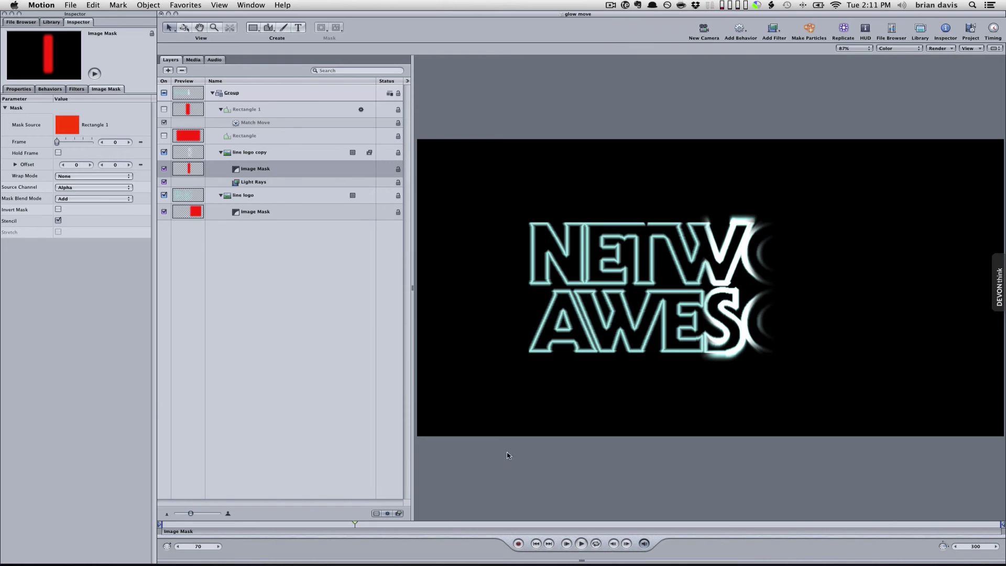
Return to frame 1, play back the glow travelling across the logo, and stop playback.
drag(356, 524, 143, 522)
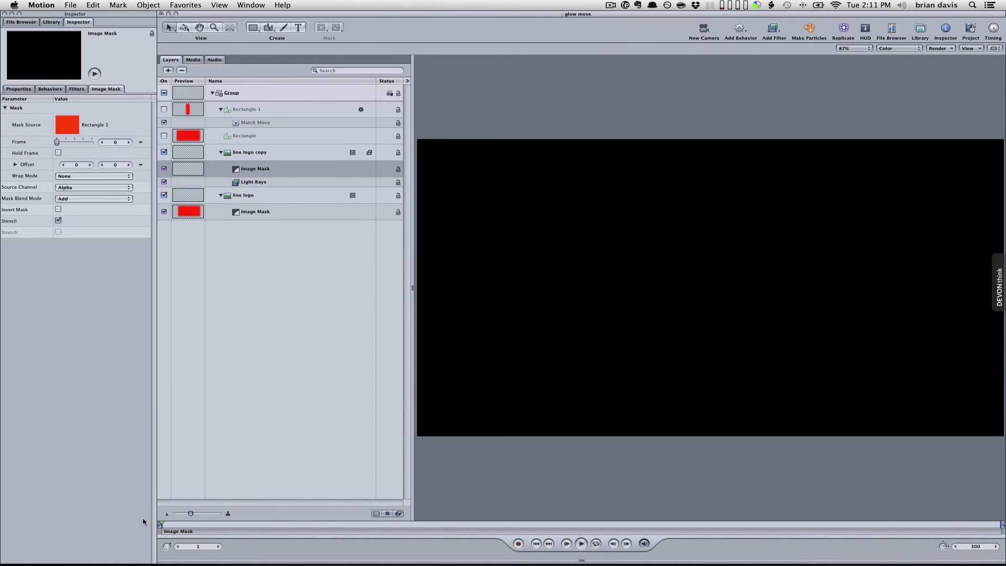
click(582, 544)
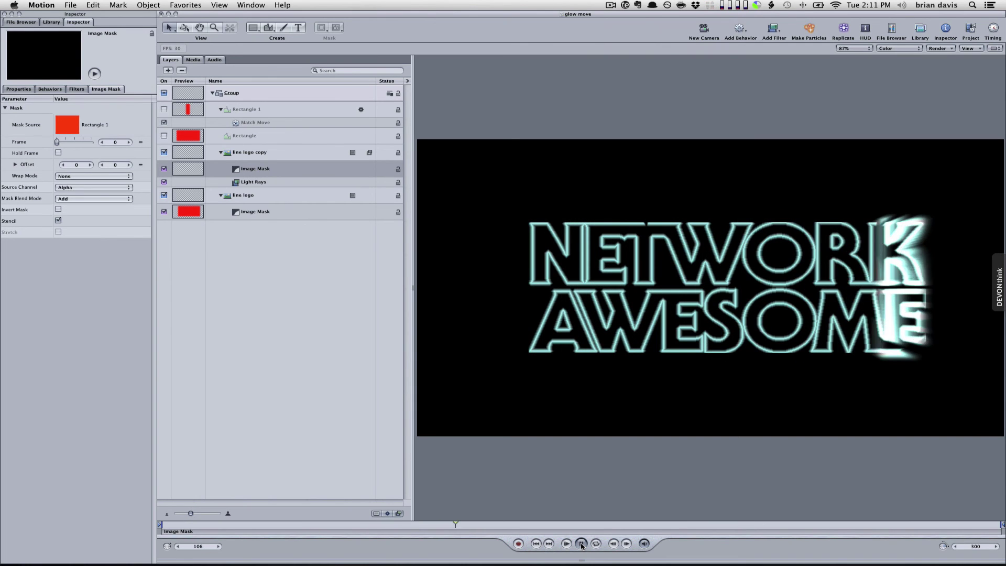
click(582, 544)
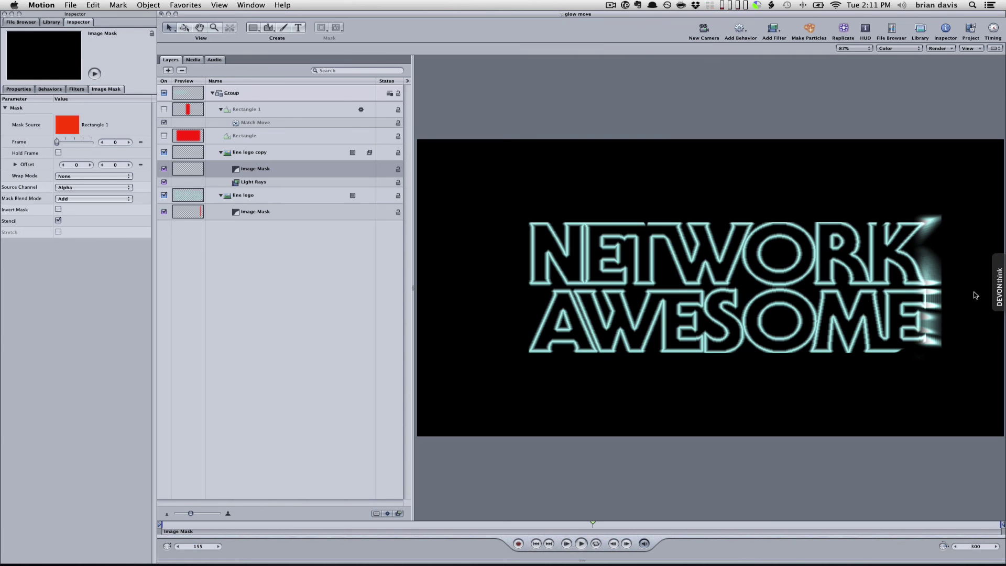
click(616, 7)
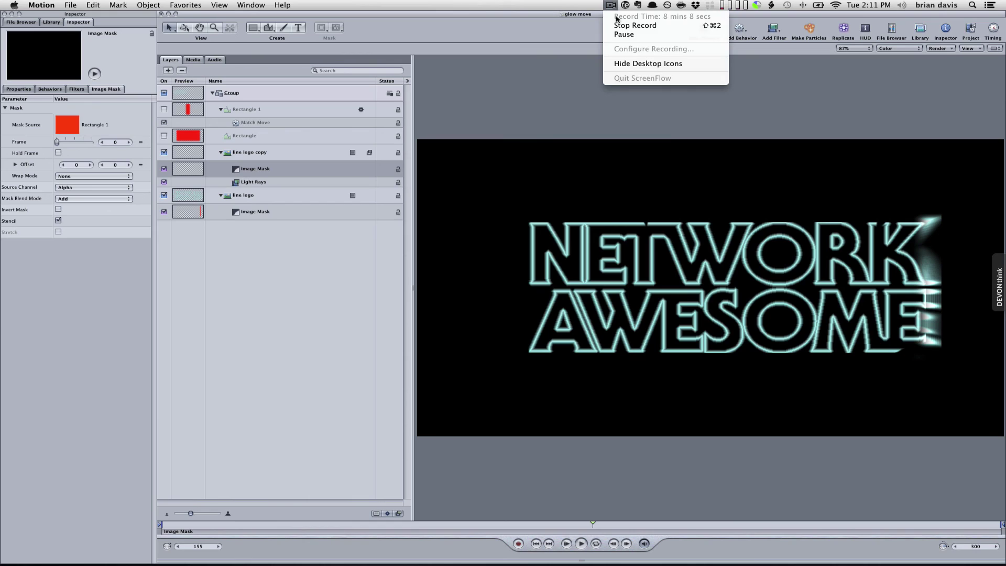